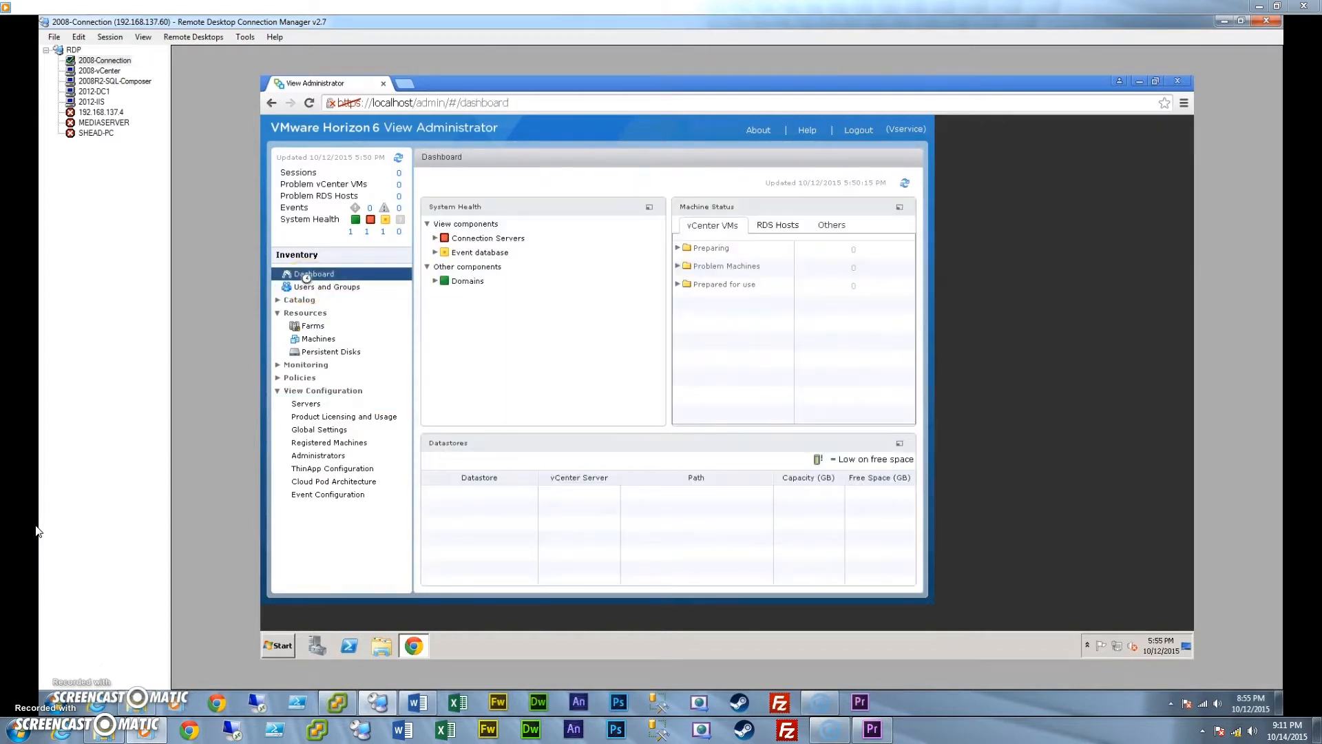
- Review the details of the 2008-CONNECTION connection server in the system health overview
{"action": "left_click", "coordinate": [436, 238]}
{"action": "left_click", "coordinate": [480, 258]}
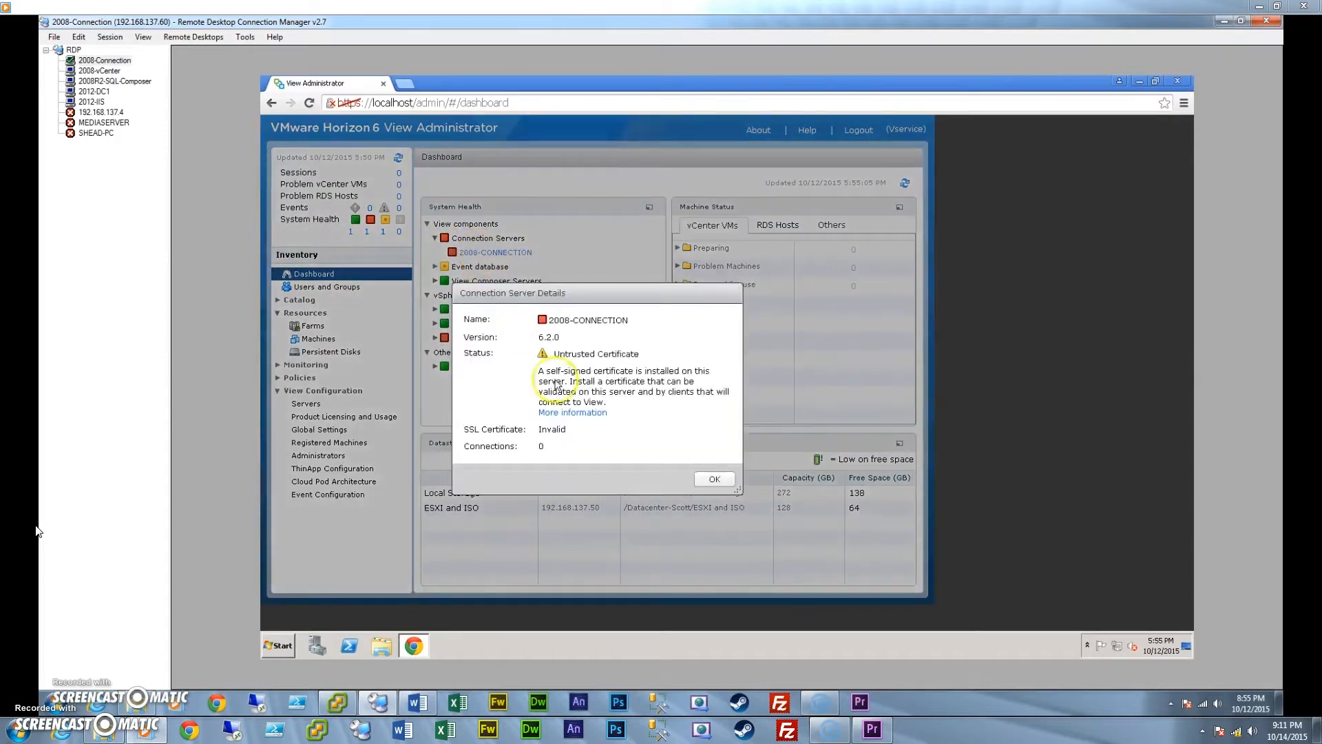
{"action": "left_click", "coordinate": [714, 478]}
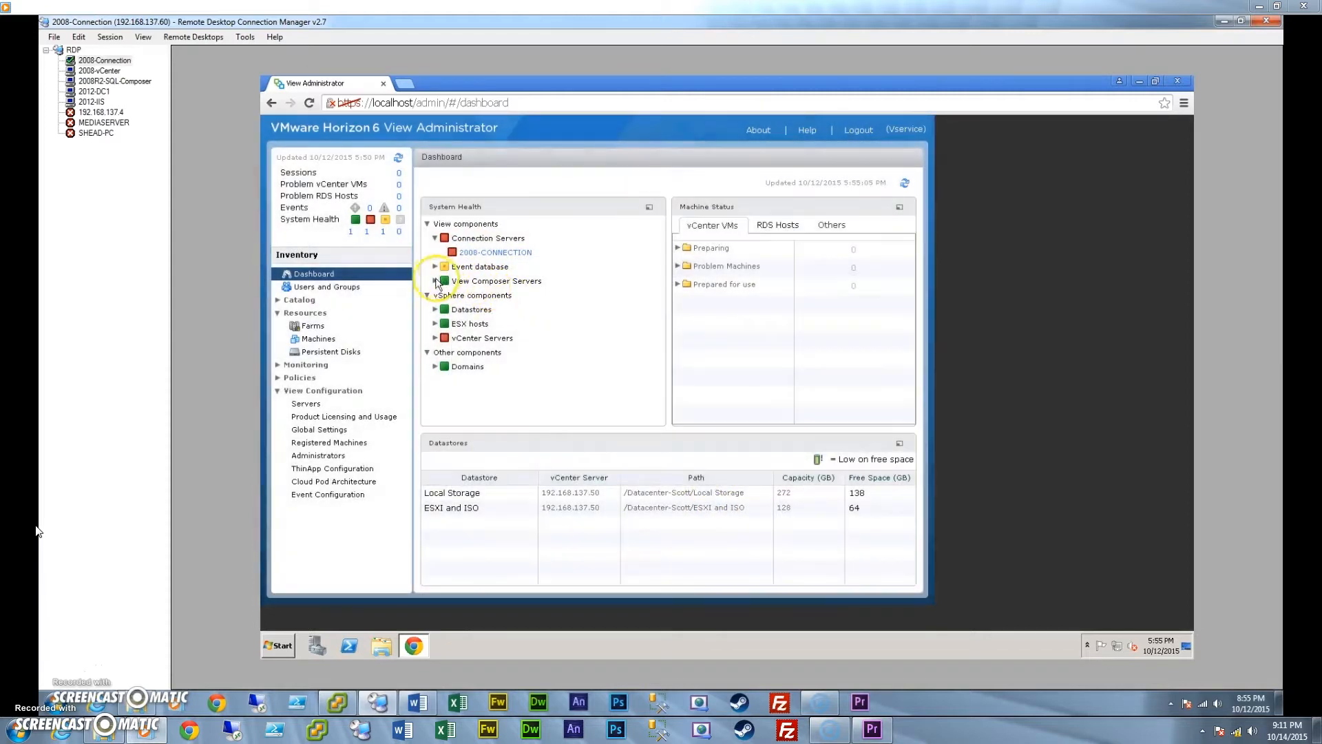
- Review the vCenter server's details in the system health overview and expand the list of domains
{"action": "left_click", "coordinate": [435, 338]}
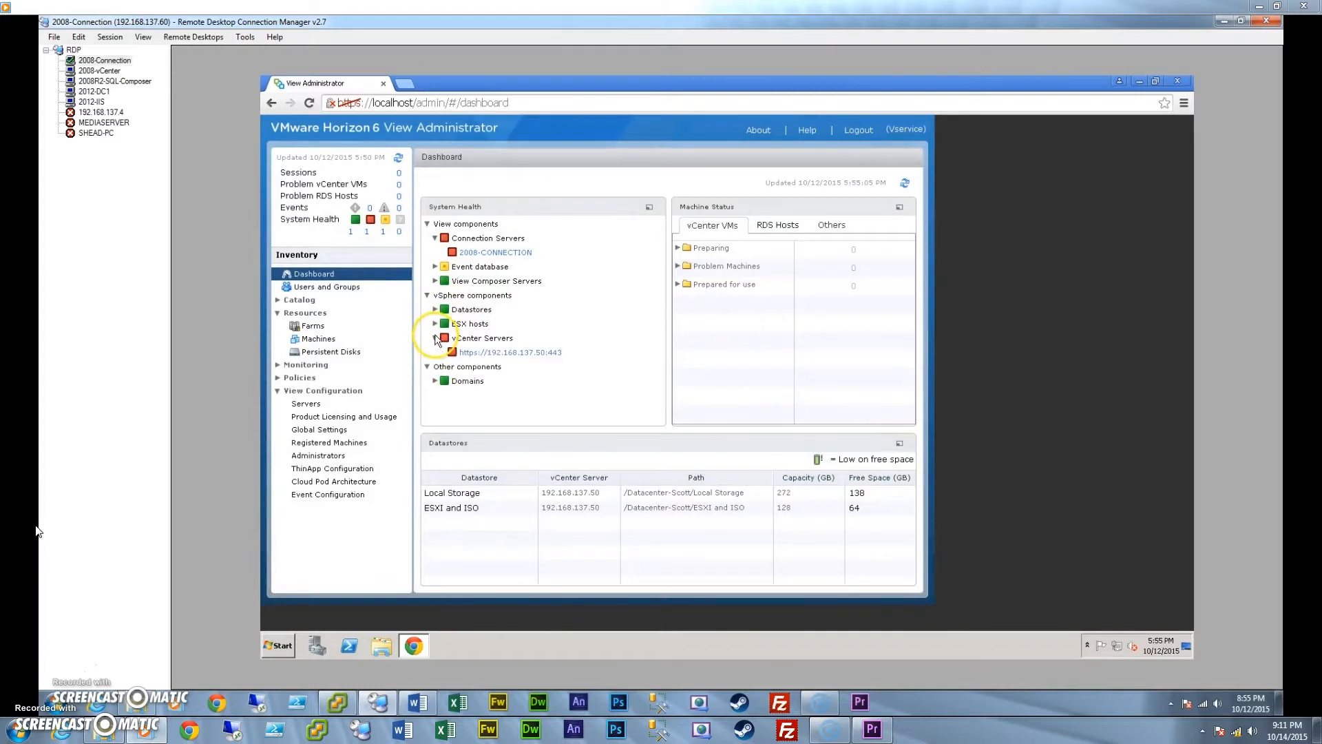
{"action": "left_click", "coordinate": [497, 353]}
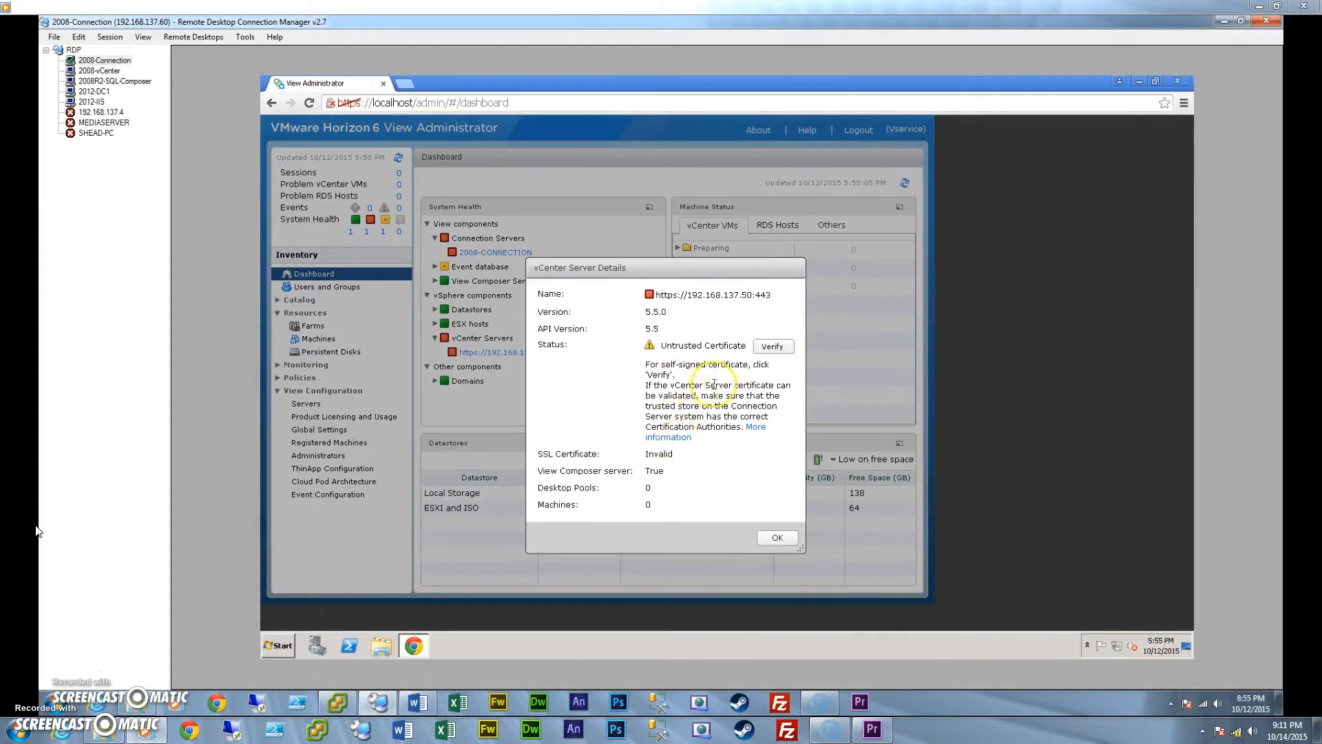
{"action": "left_click", "coordinate": [768, 540]}
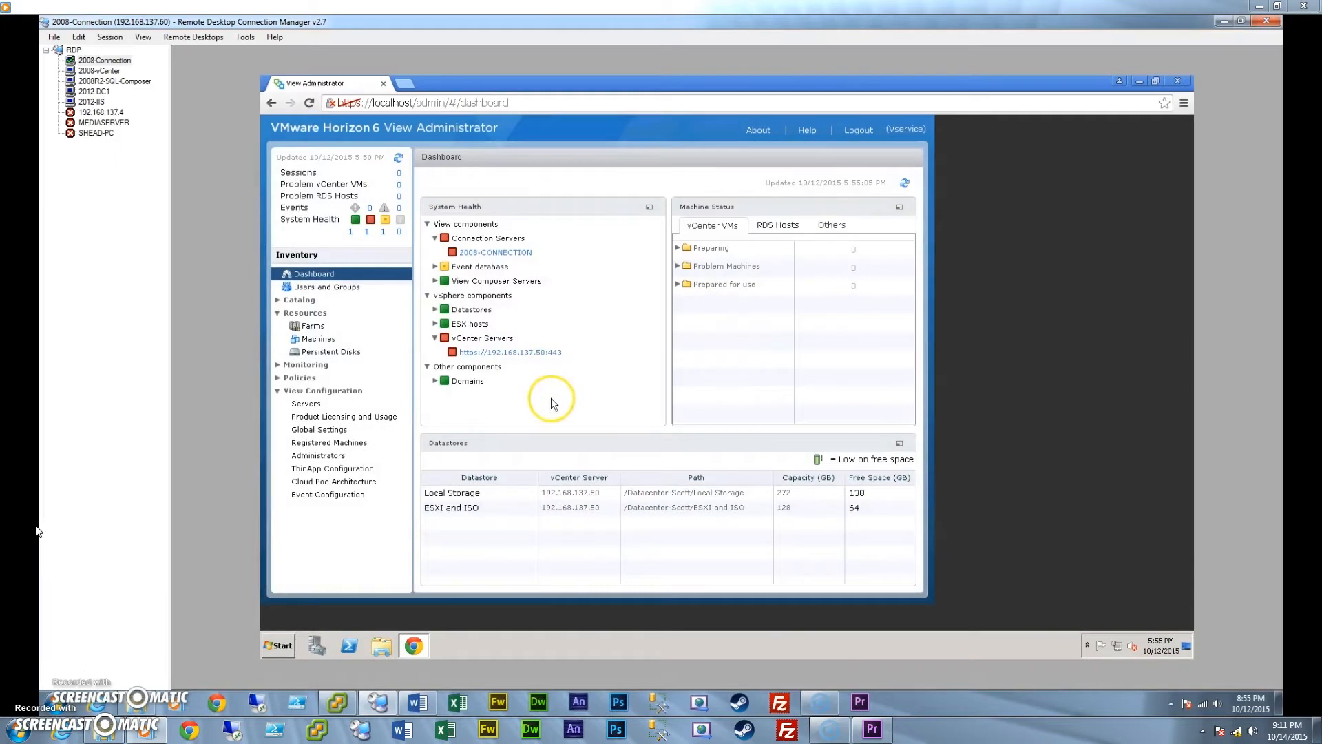
{"action": "left_click", "coordinate": [435, 381]}
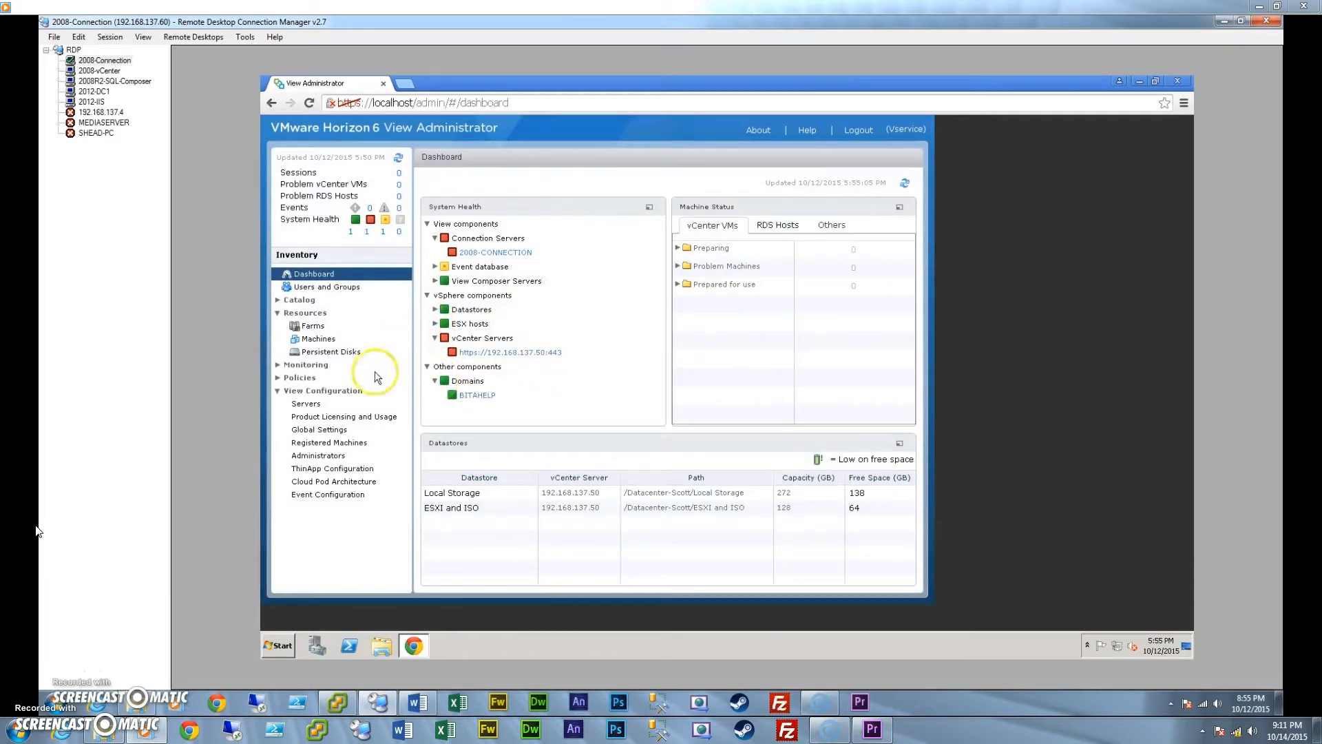
- Look over the Machines inventory, expand the Monitoring, Policies and Catalog groups, and open Desktop Pools
{"action": "left_click", "coordinate": [305, 340]}
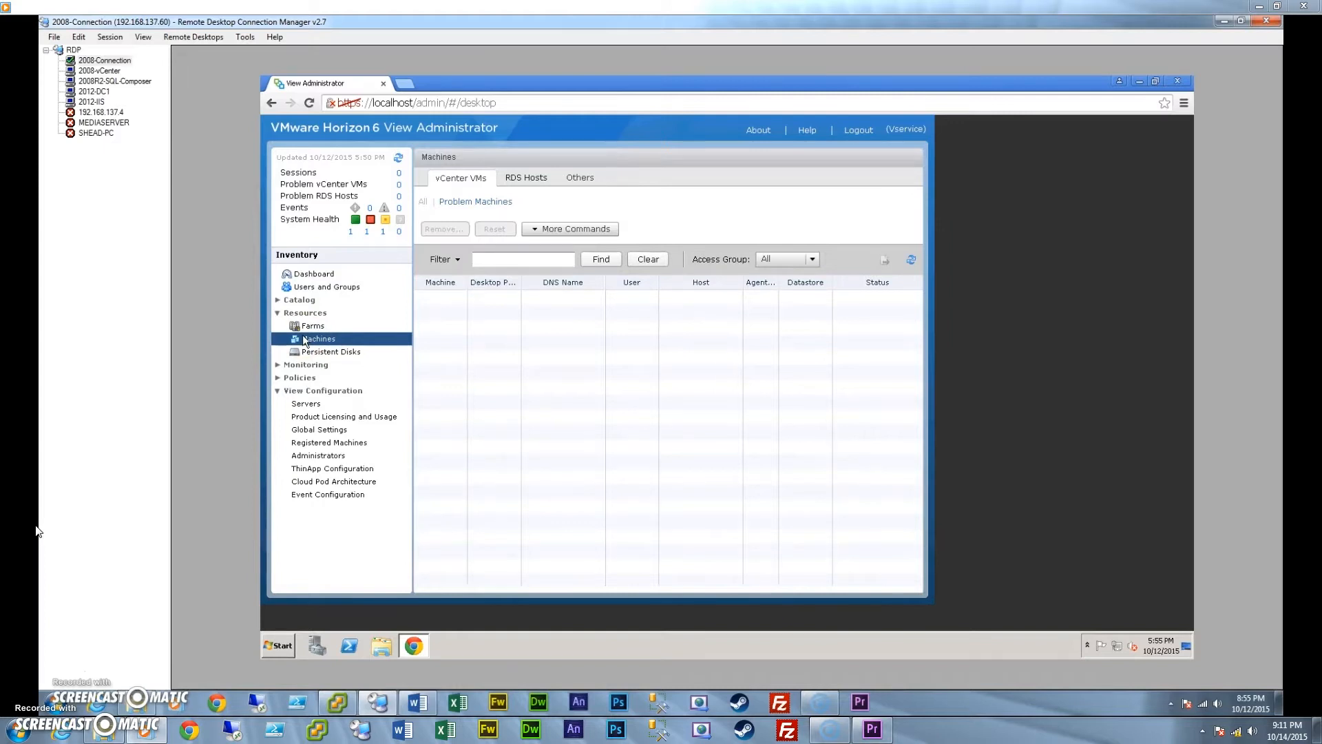
{"action": "left_click", "coordinate": [276, 369]}
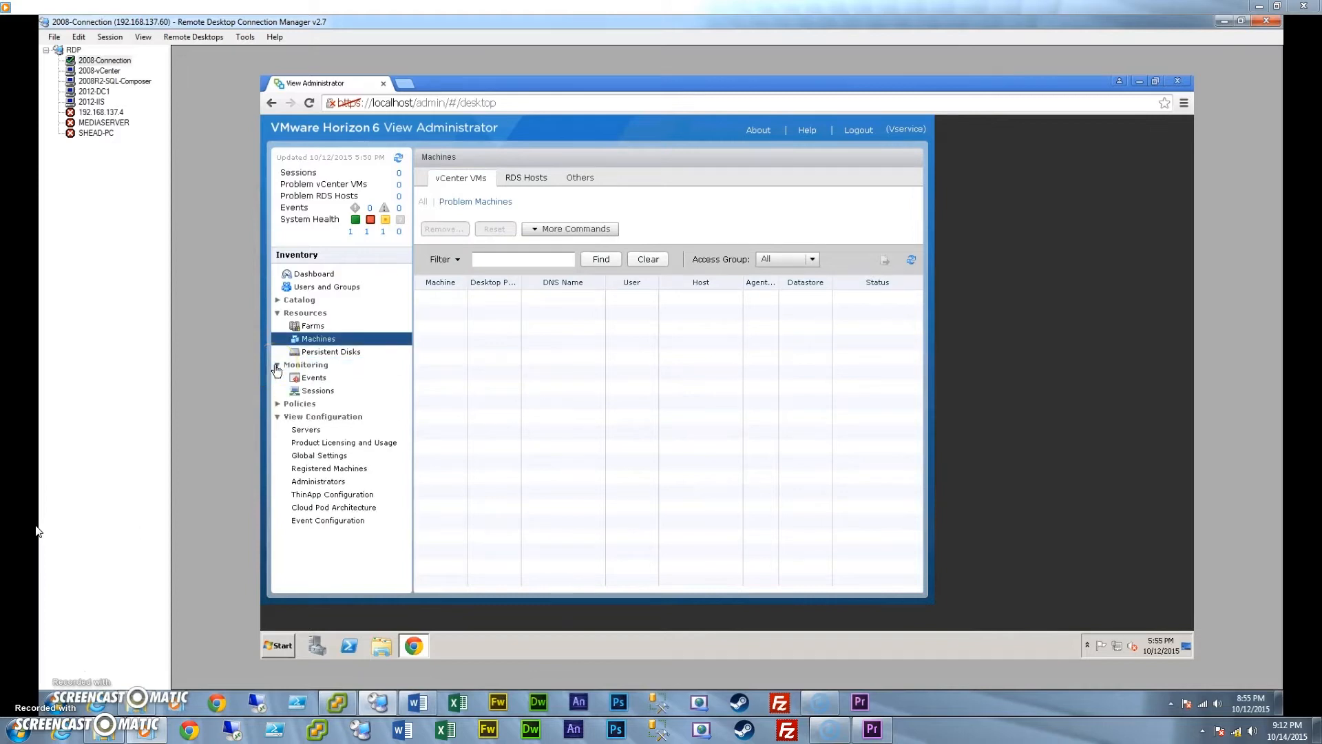
{"action": "left_click", "coordinate": [276, 404]}
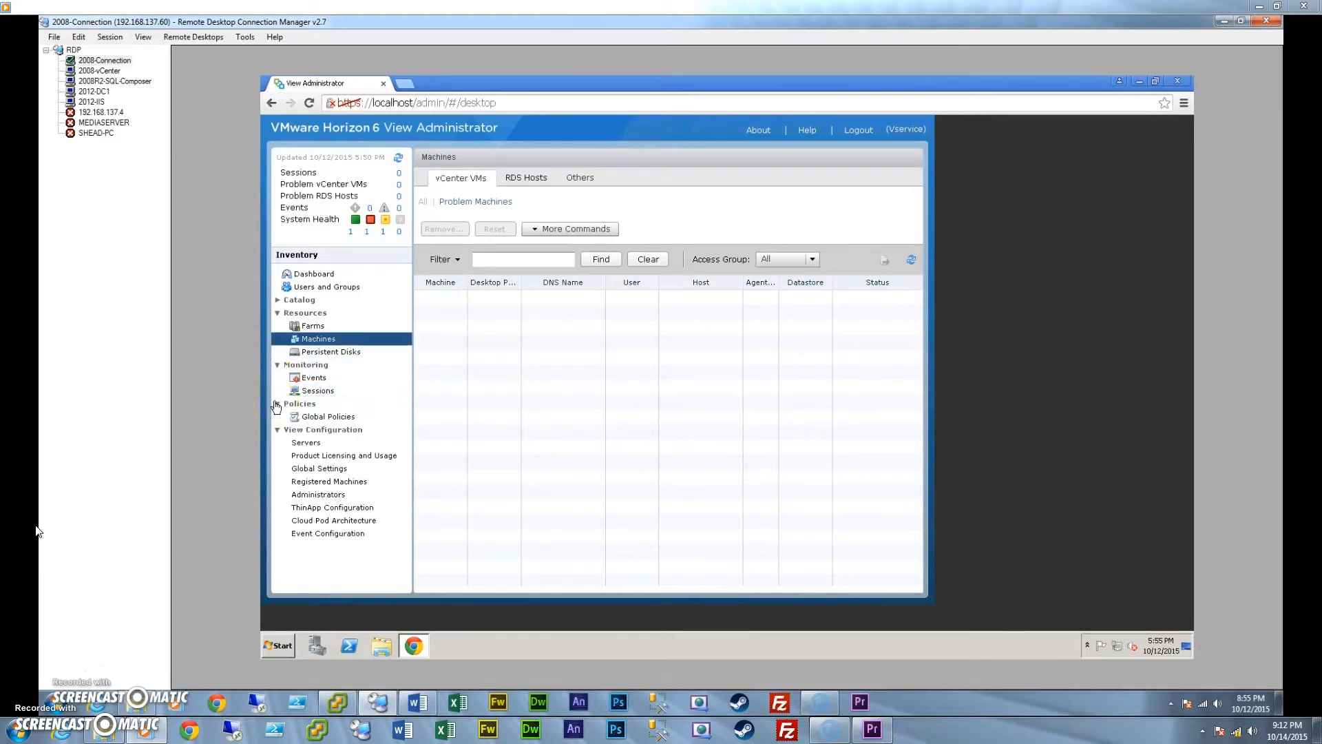
{"action": "left_click", "coordinate": [277, 301]}
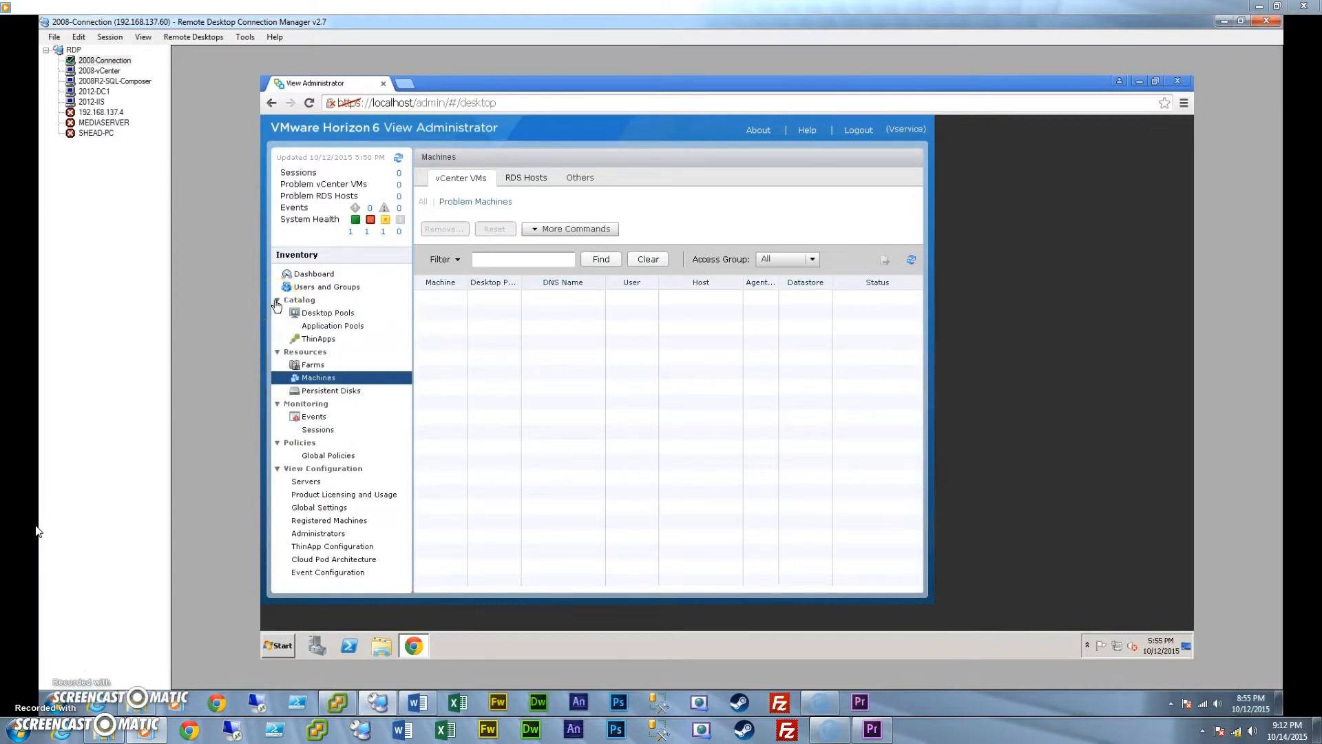
{"action": "left_click", "coordinate": [319, 315]}
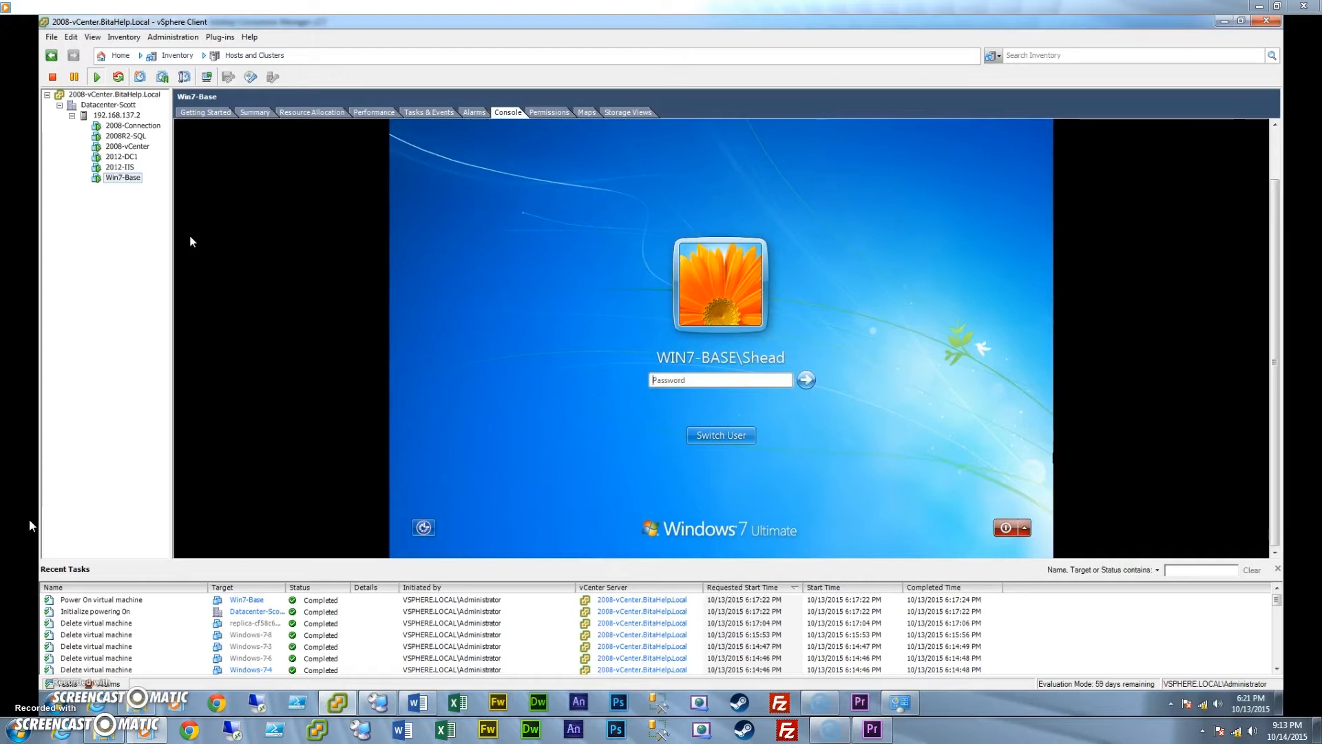
{"action": "left_click", "coordinate": [430, 163]}
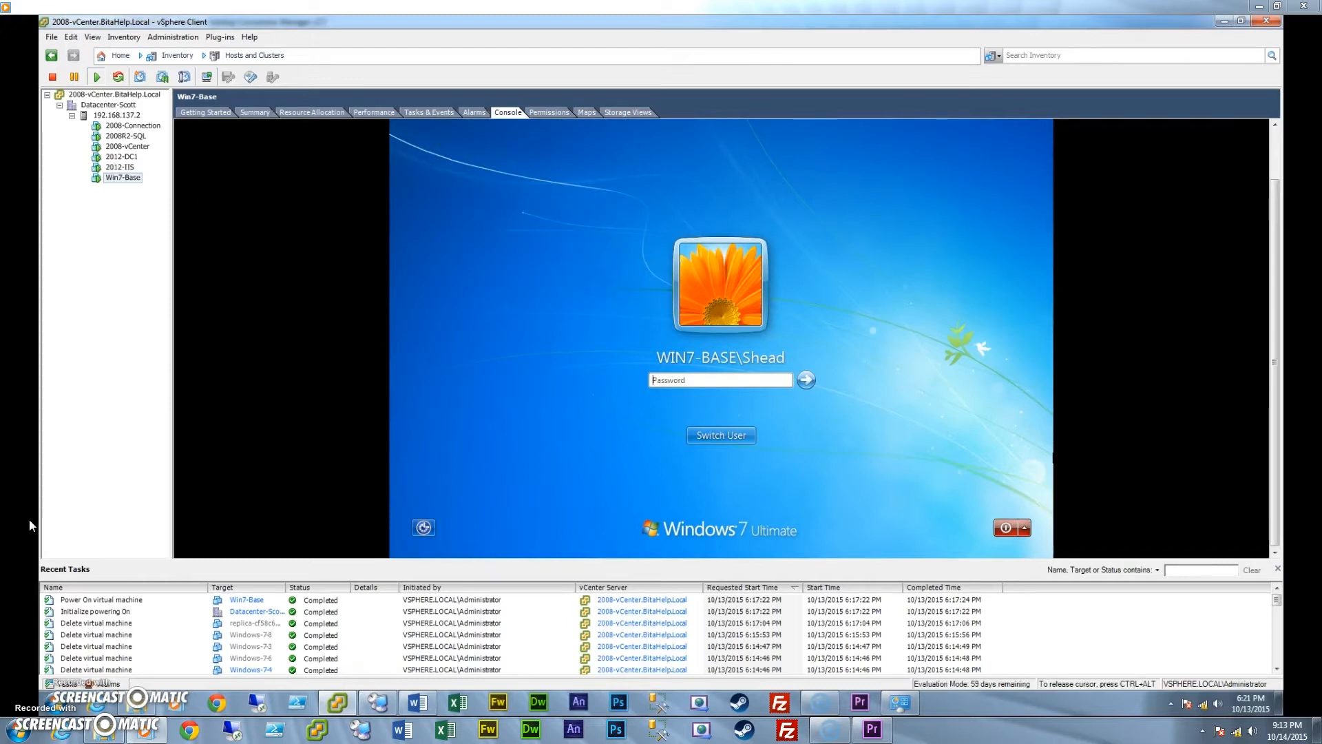
{"action": "key", "text": "ctrl+alt"}
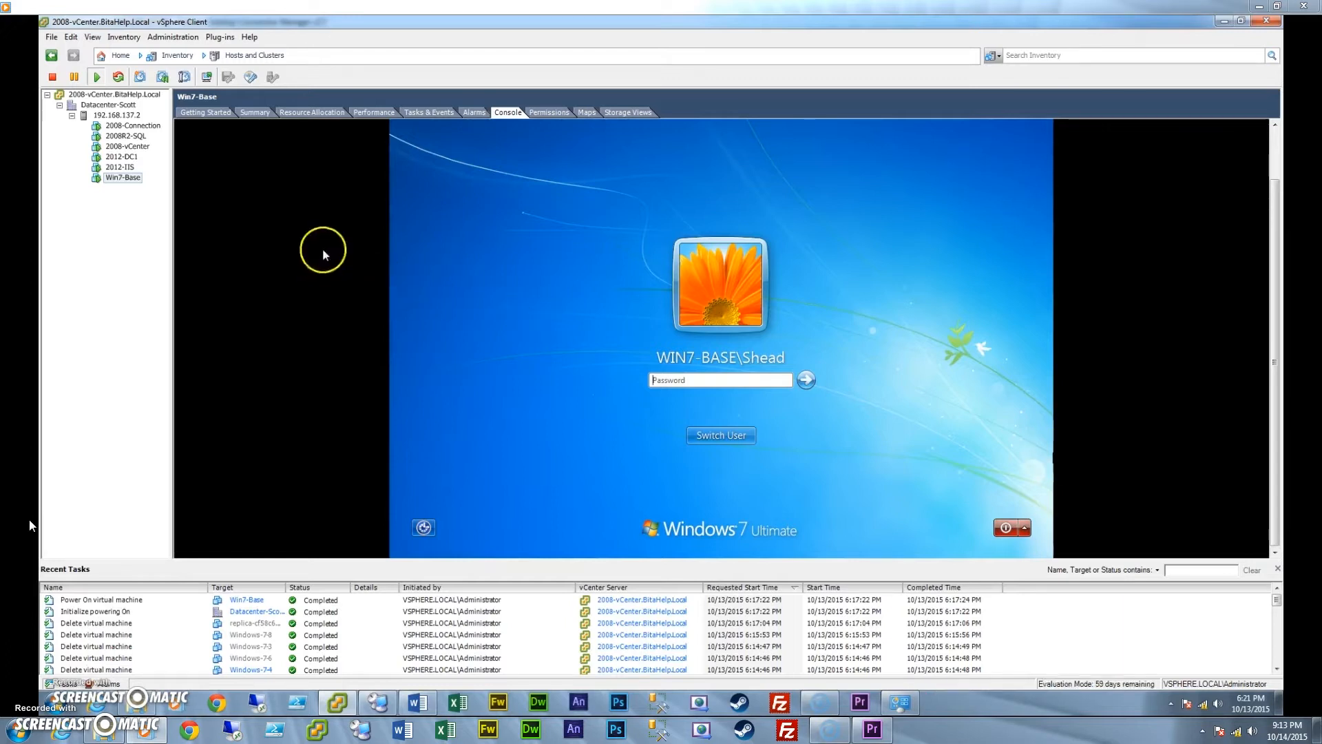
{"action": "left_click", "coordinate": [135, 179]}
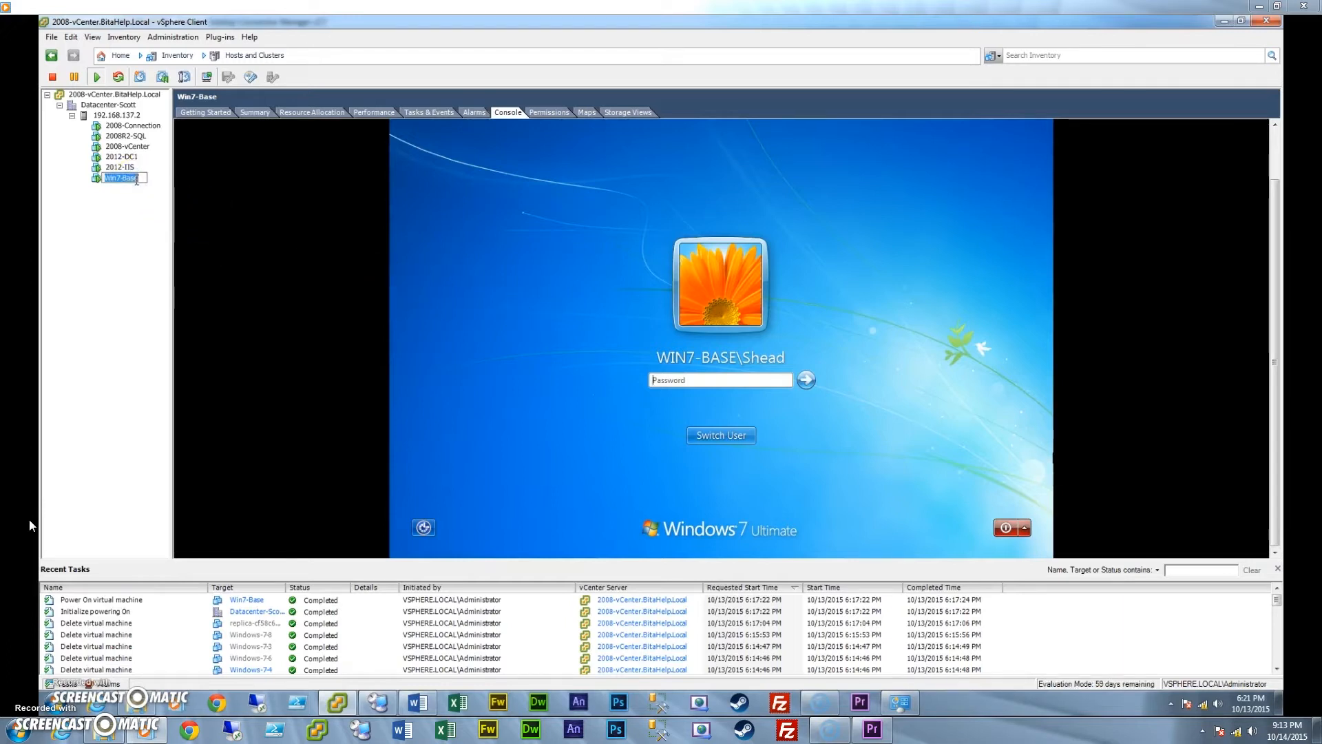
{"action": "left_click", "coordinate": [129, 247]}
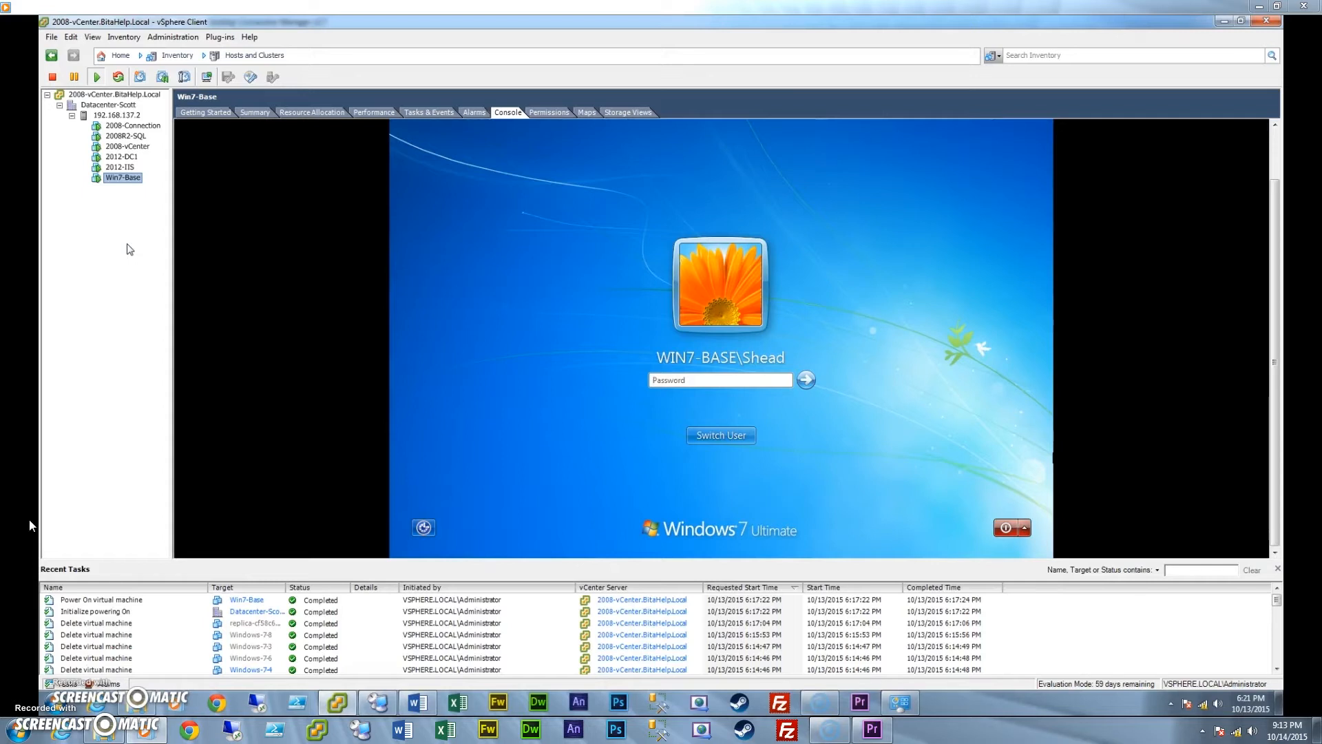
- Look through the commands available for the Win7-Base virtual machine in the vSphere inventory
{"action": "right_click", "coordinate": [112, 177]}
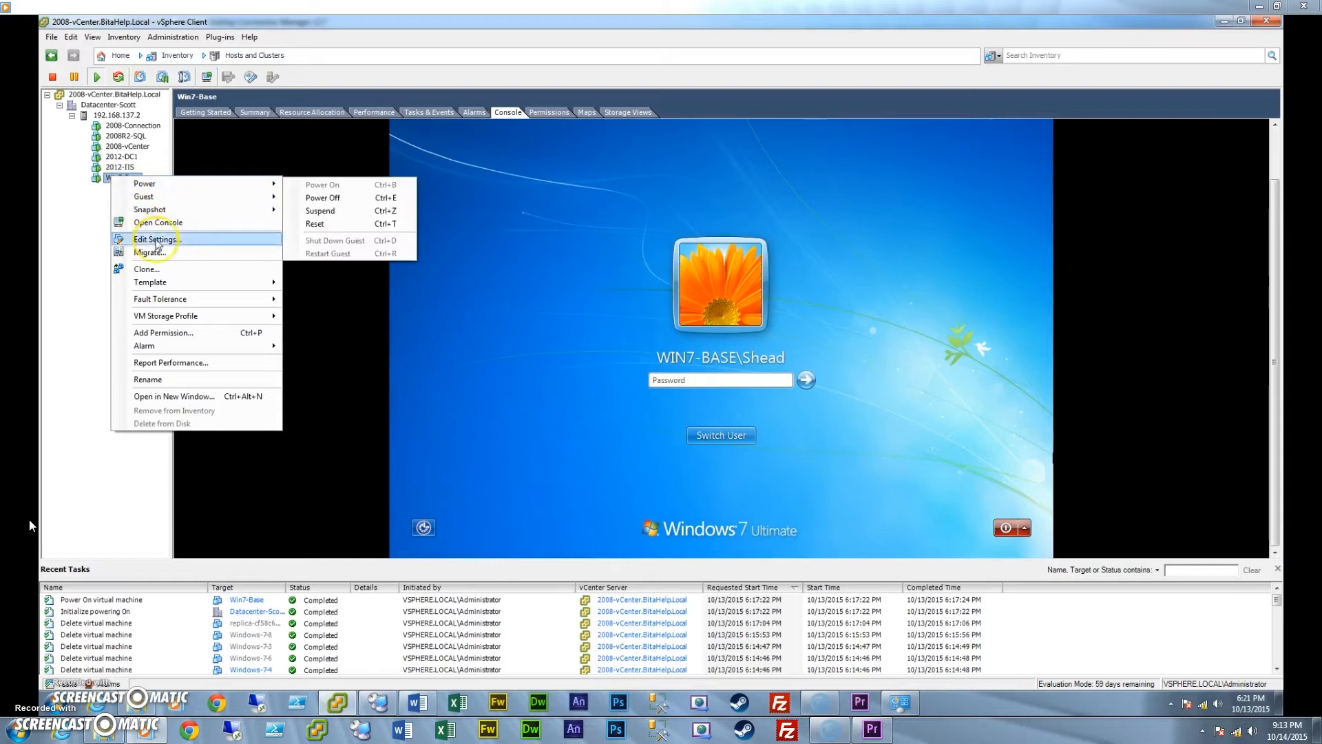
{"action": "left_click", "coordinate": [198, 273]}
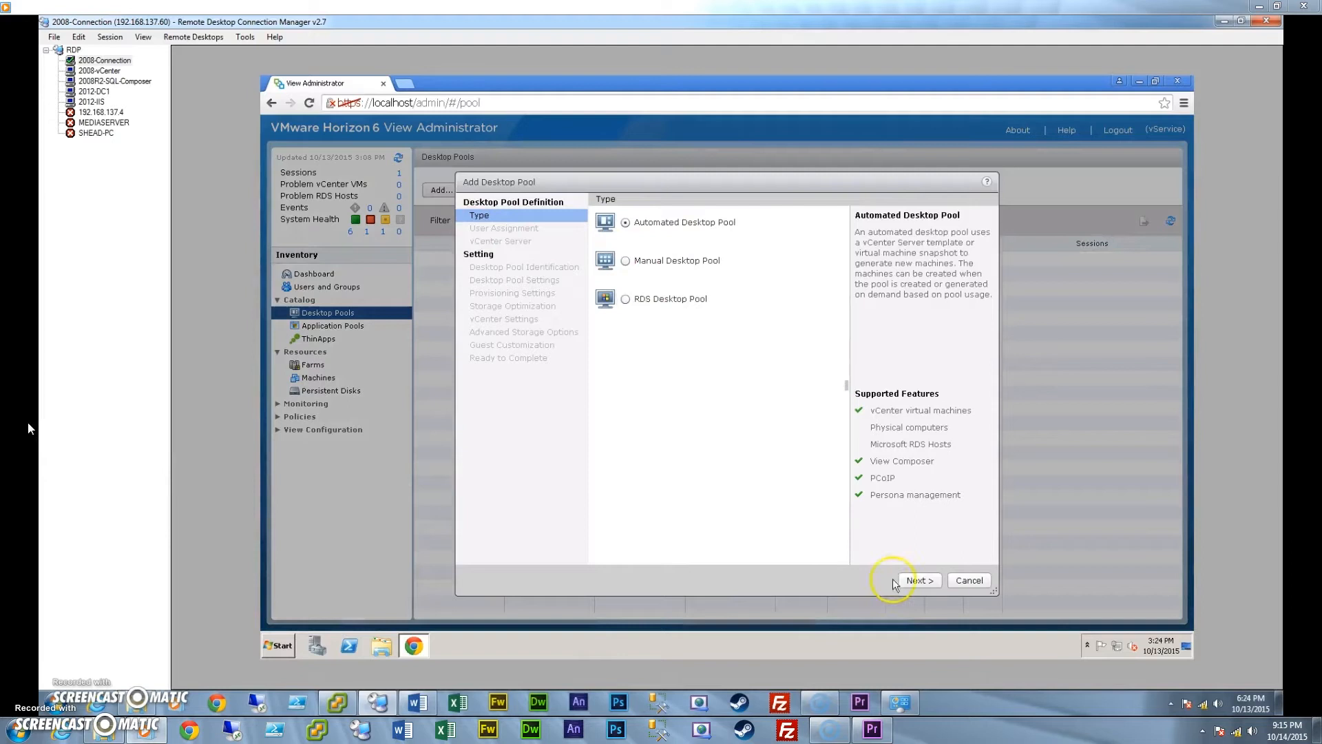
- Define the new desktop pool as an automated desktop pool with floating user assignment
{"action": "left_click", "coordinate": [921, 581]}
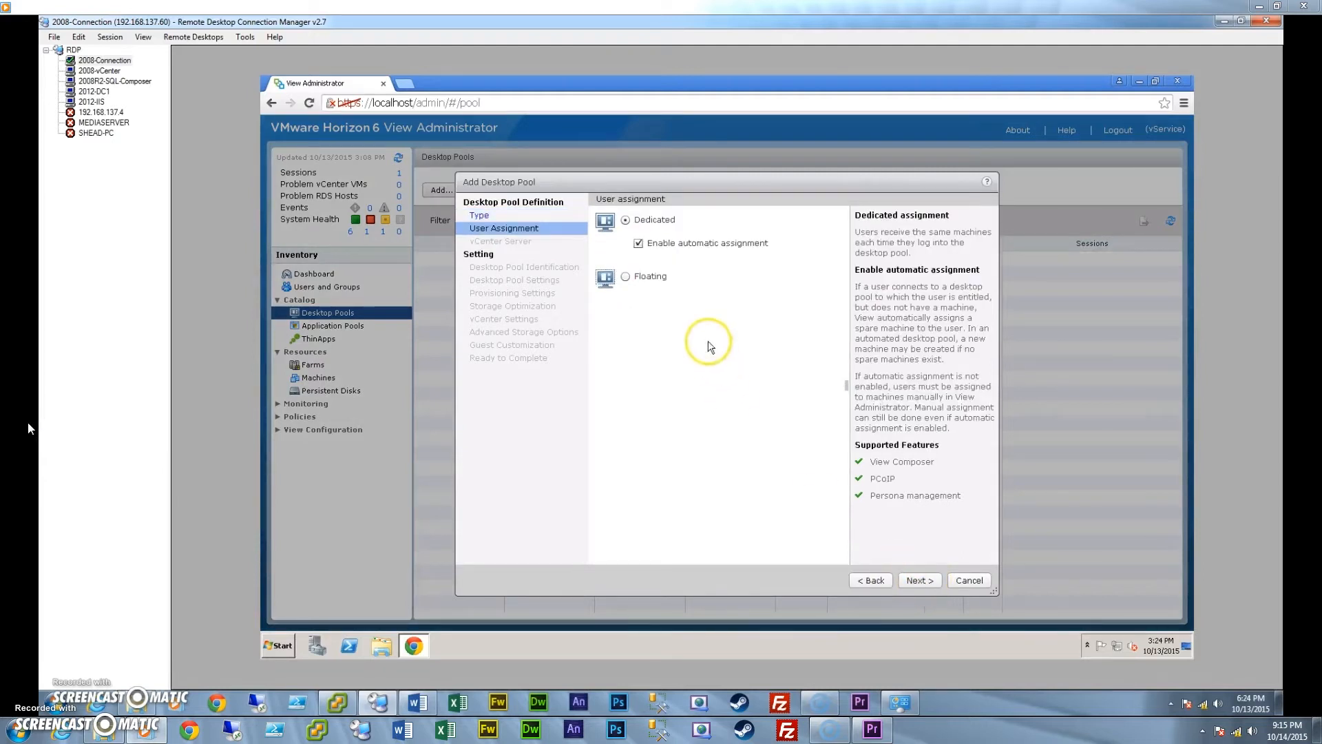
{"action": "left_click", "coordinate": [639, 284]}
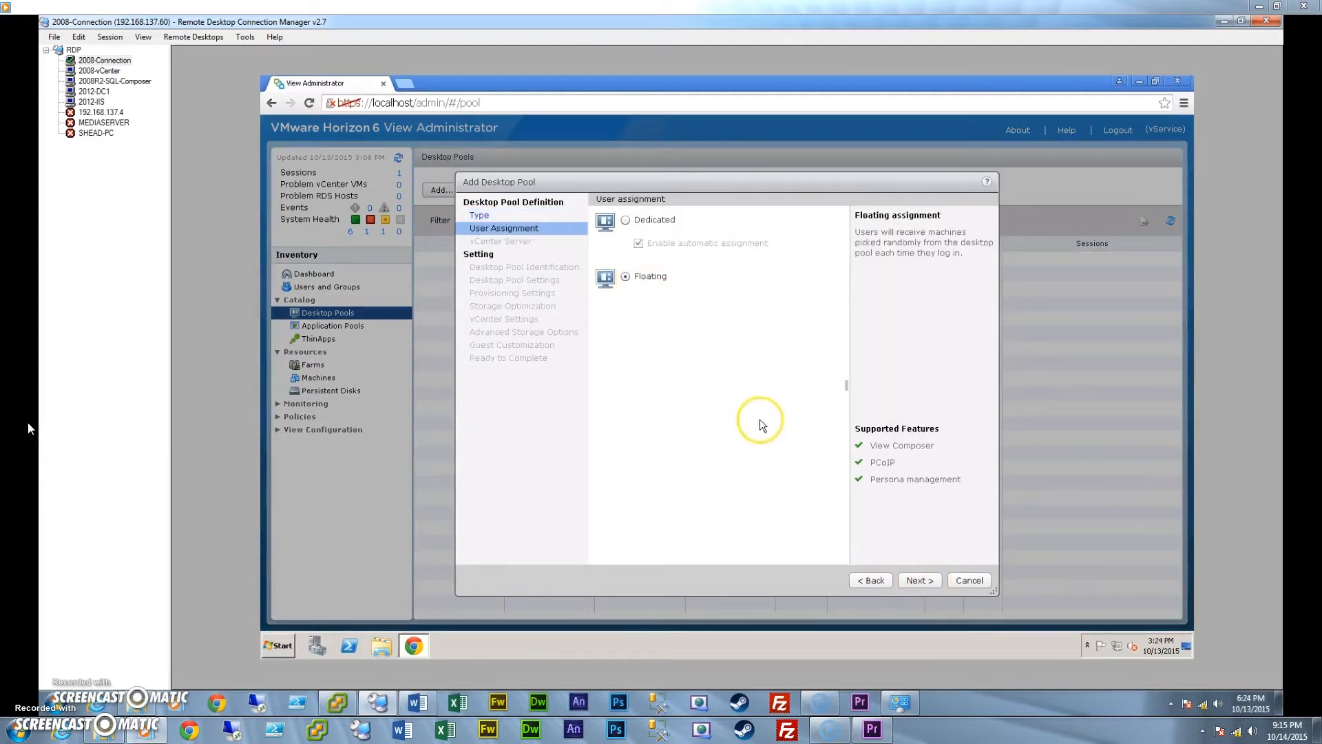
{"action": "left_click", "coordinate": [916, 580]}
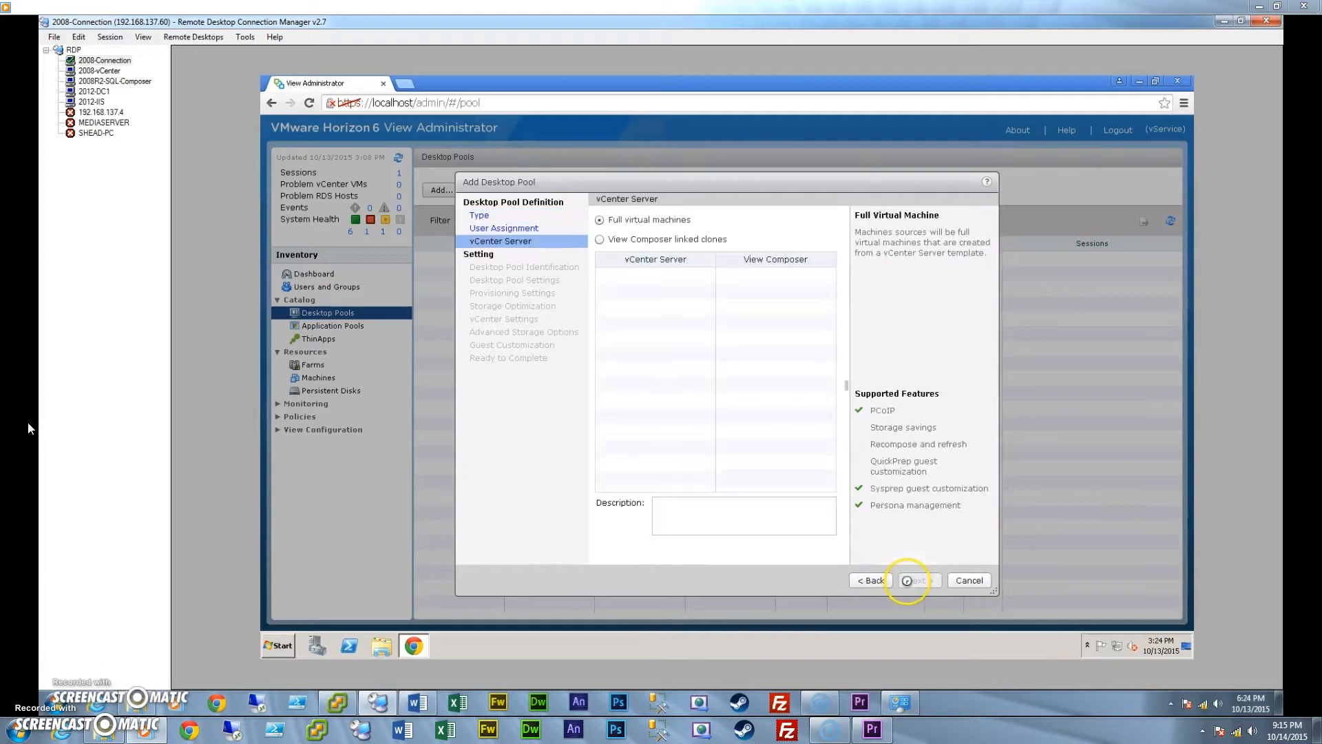
- Select the 192.168.137.50 vCenter server for the pool and use View Composer linked clones as the machine source
{"action": "left_click", "coordinate": [656, 279]}
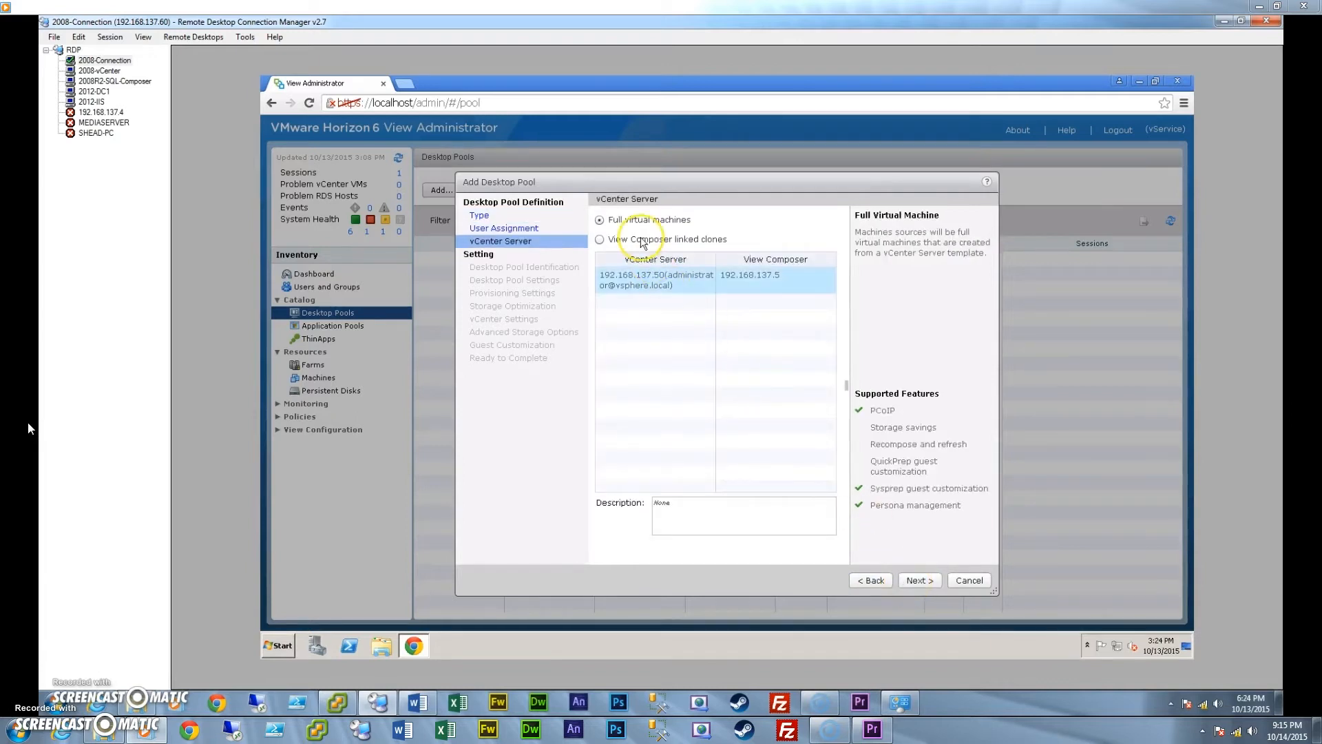
{"action": "left_click", "coordinate": [641, 241]}
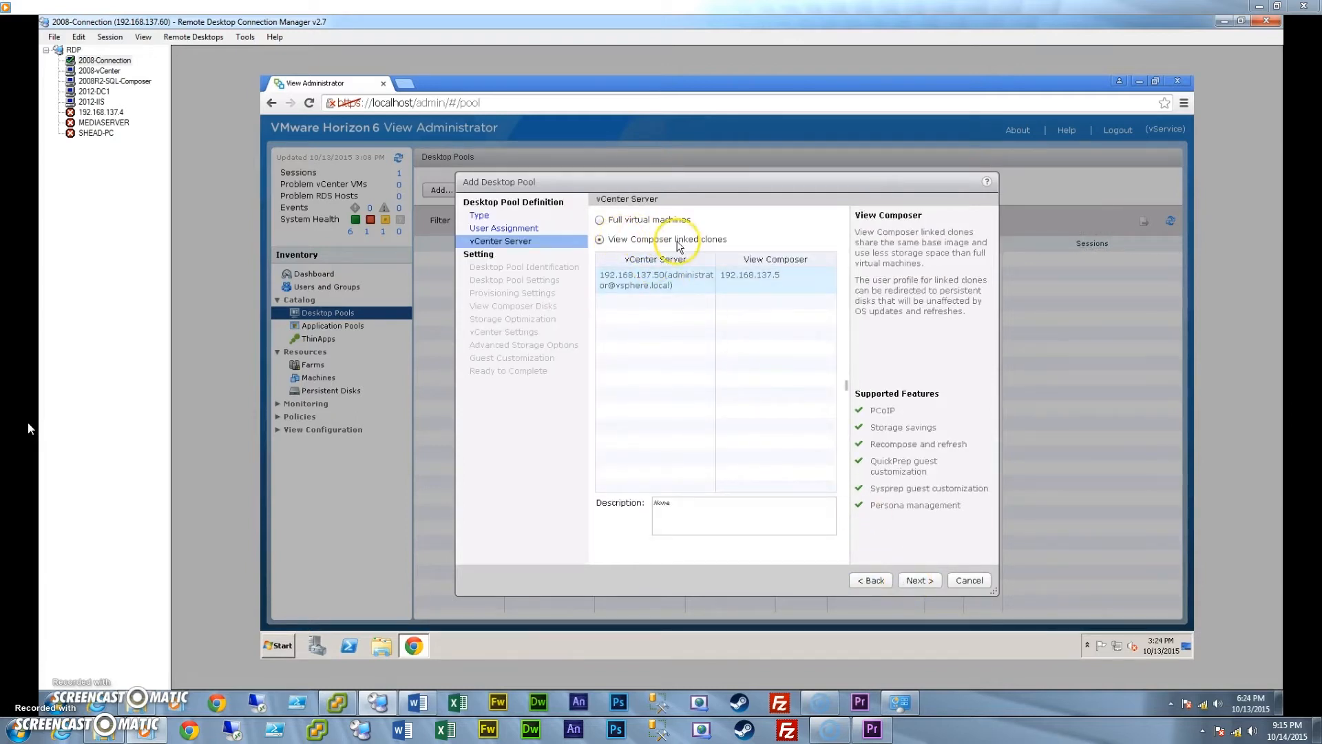
{"action": "left_click", "coordinate": [919, 580]}
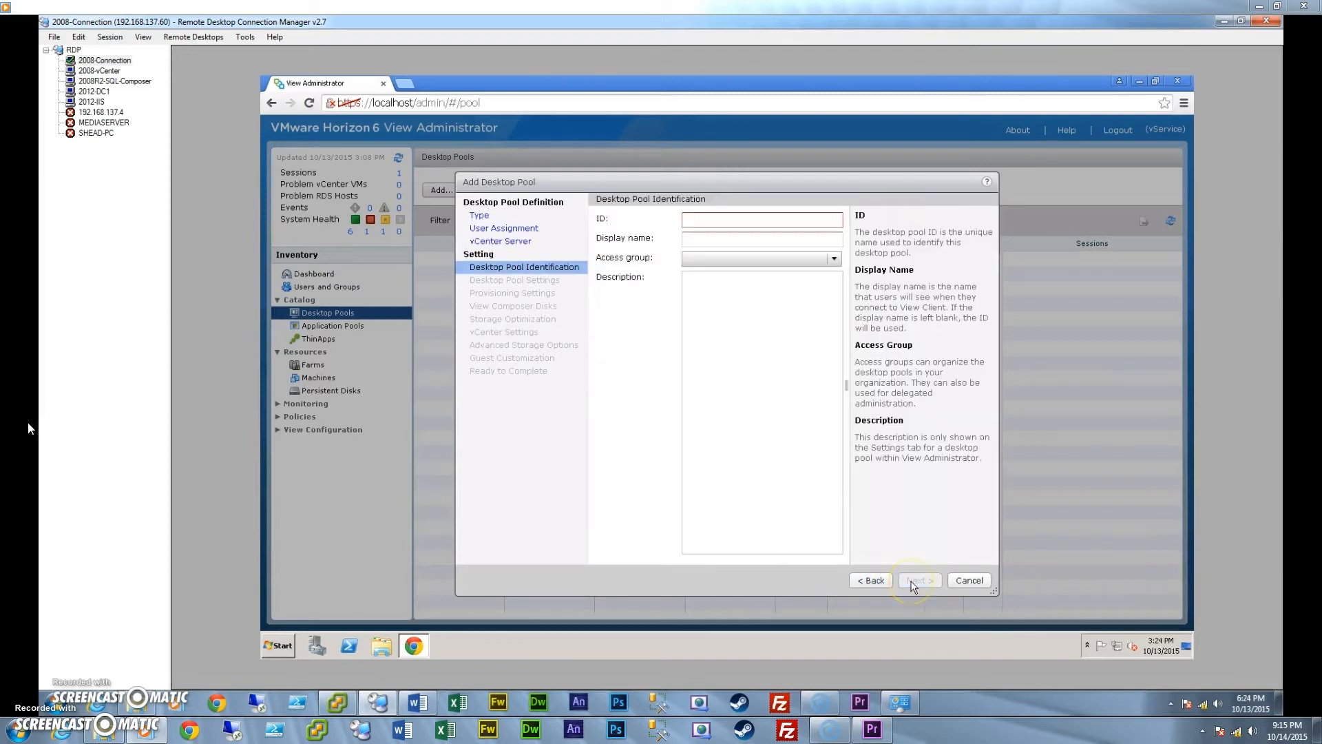
- Set the pool's ID and display name to MyViewSetup1 and accept the default desktop pool settings
{"action": "left_click", "coordinate": [701, 221]}
{"action": "type", "text": "MyView"}
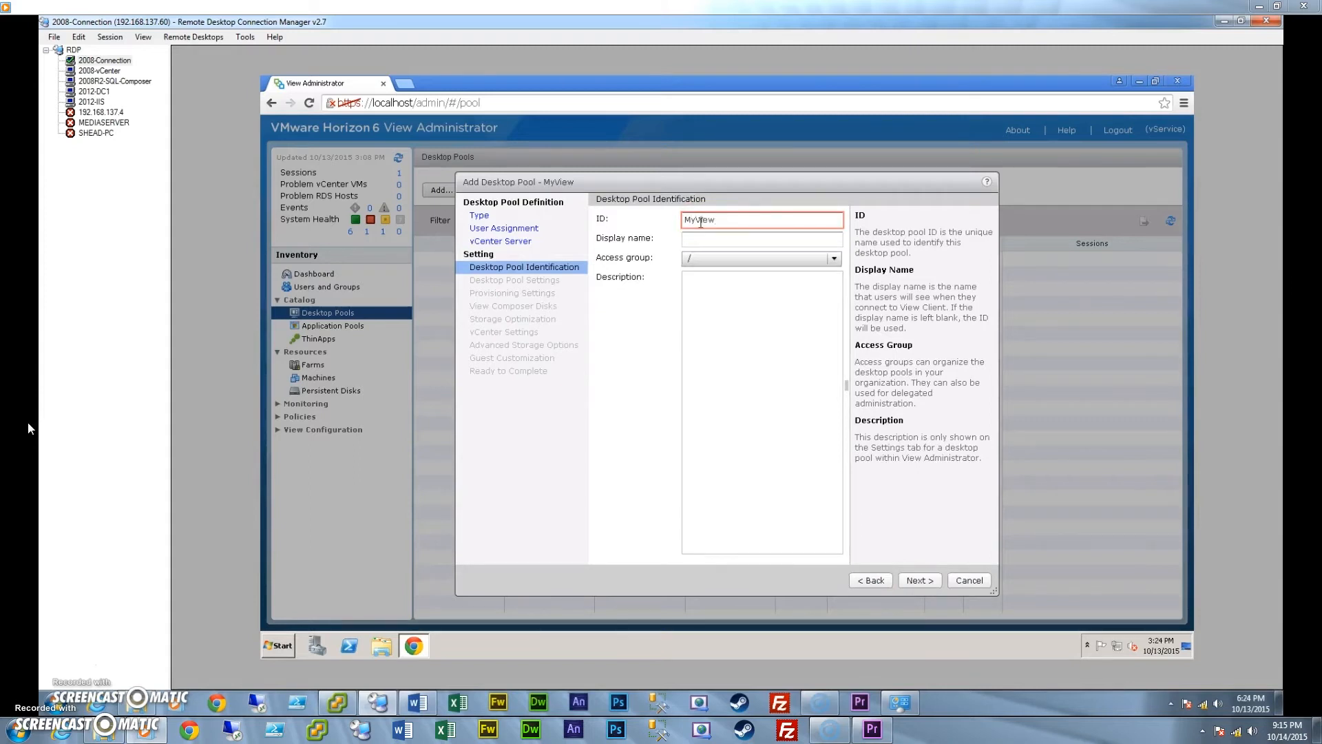
{"action": "type", "text": "Setup1"}
{"action": "key", "text": "ctrl+a"}
{"action": "key", "text": "ctrl+c"}
{"action": "key", "text": "Tab"}
{"action": "key", "text": "ctrl+v"}
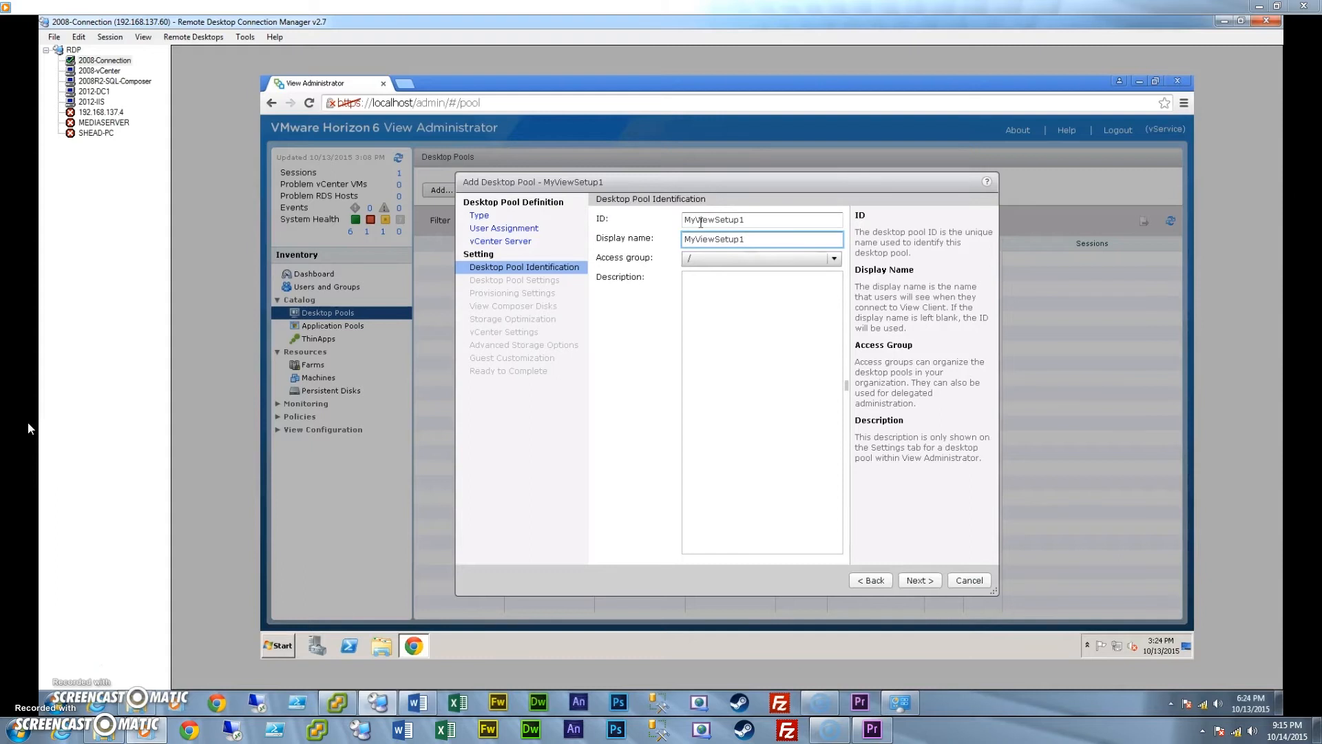
{"action": "left_click", "coordinate": [921, 583]}
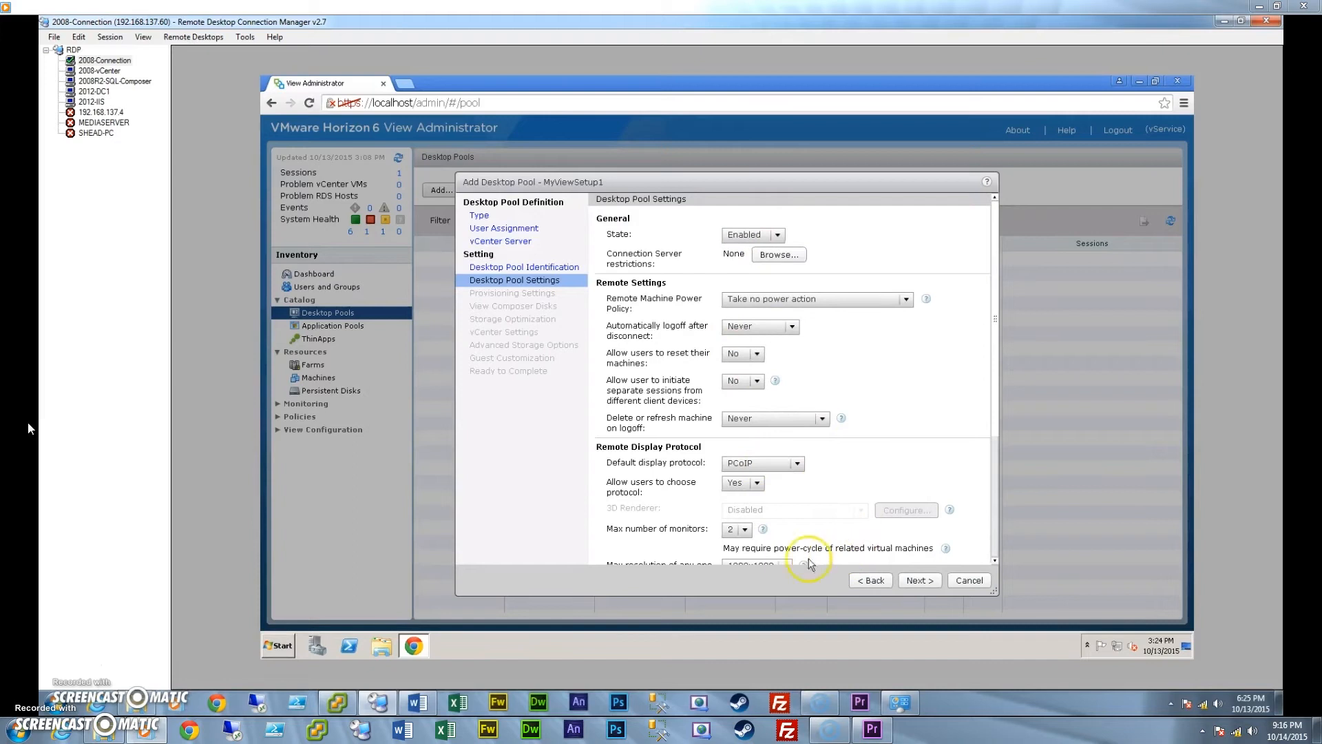
{"action": "left_click_drag", "start_coordinate": [994, 333], "coordinate": [998, 455]}
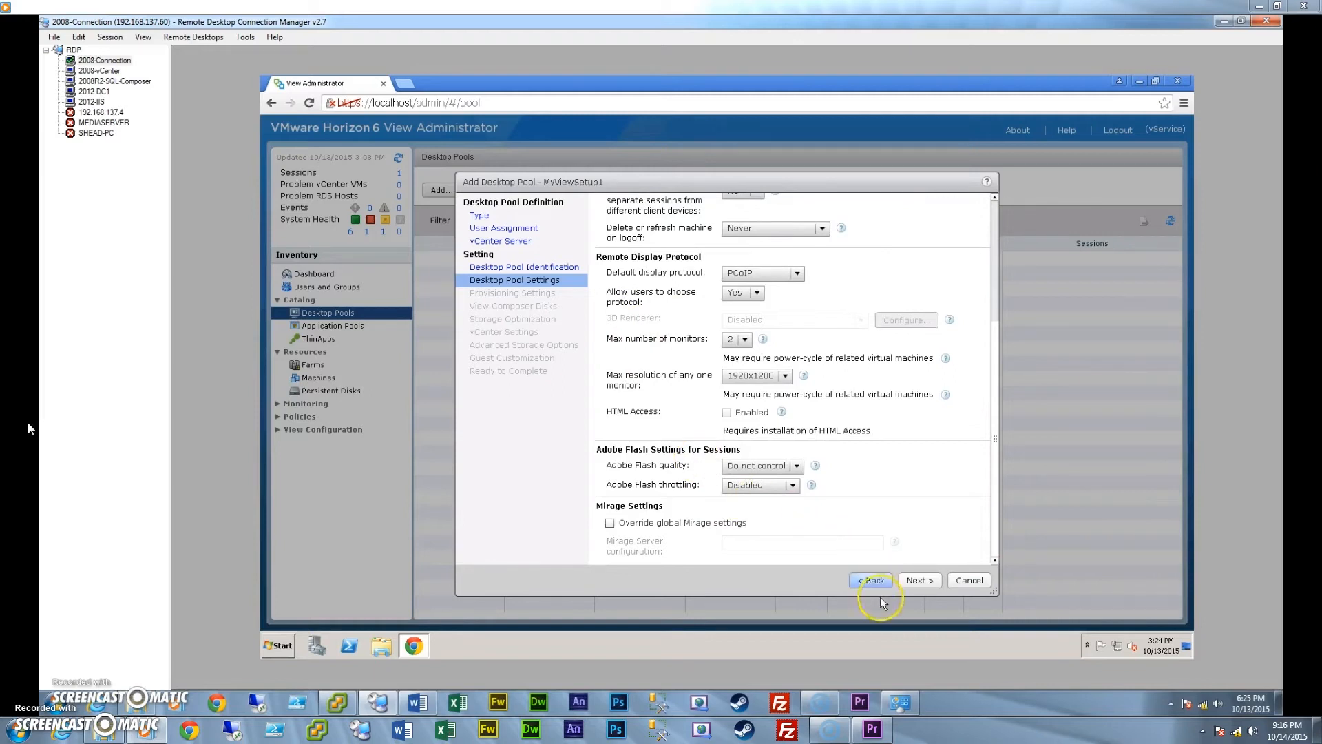
{"action": "left_click", "coordinate": [915, 581]}
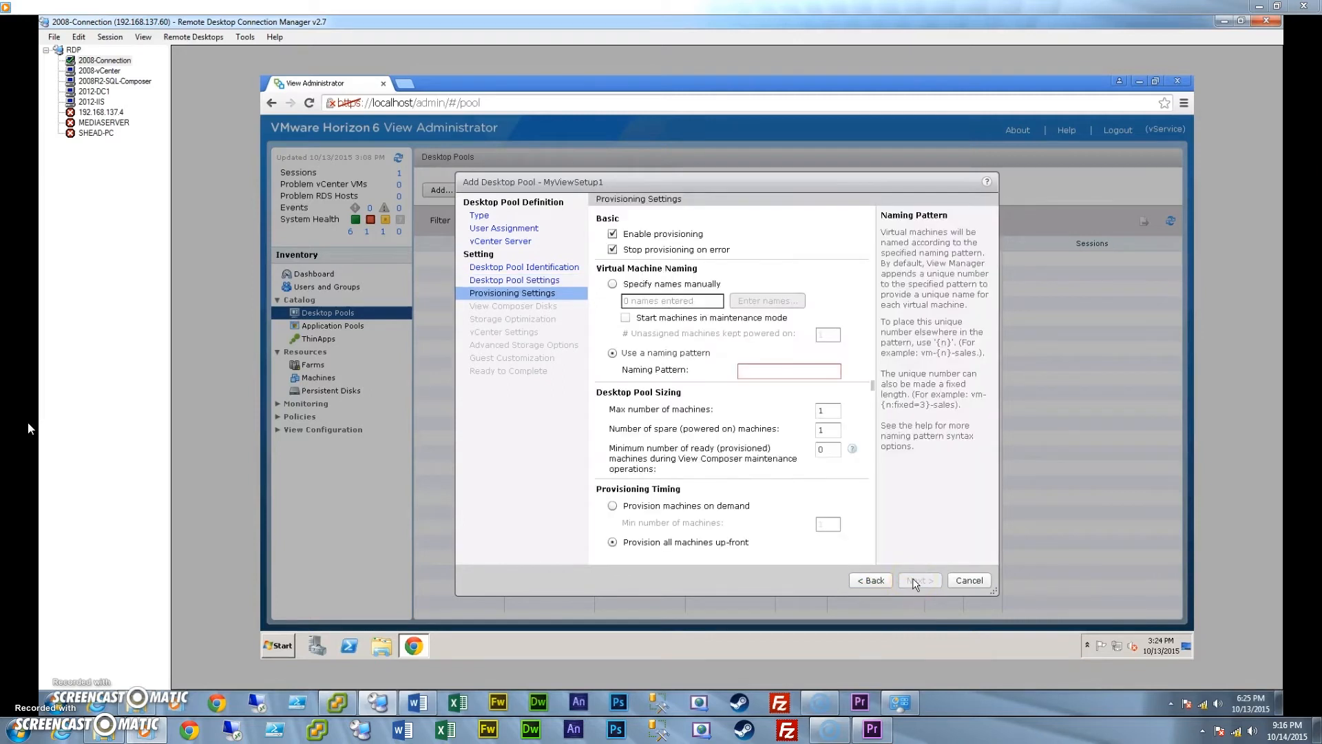
- Set the naming pattern for the pool's virtual machines to WindowsX-7-
{"action": "left_click", "coordinate": [756, 370]}
{"action": "left_click", "coordinate": [755, 370]}
{"action": "type", "text": "N"}
{"action": "key", "text": "BackSpace"}
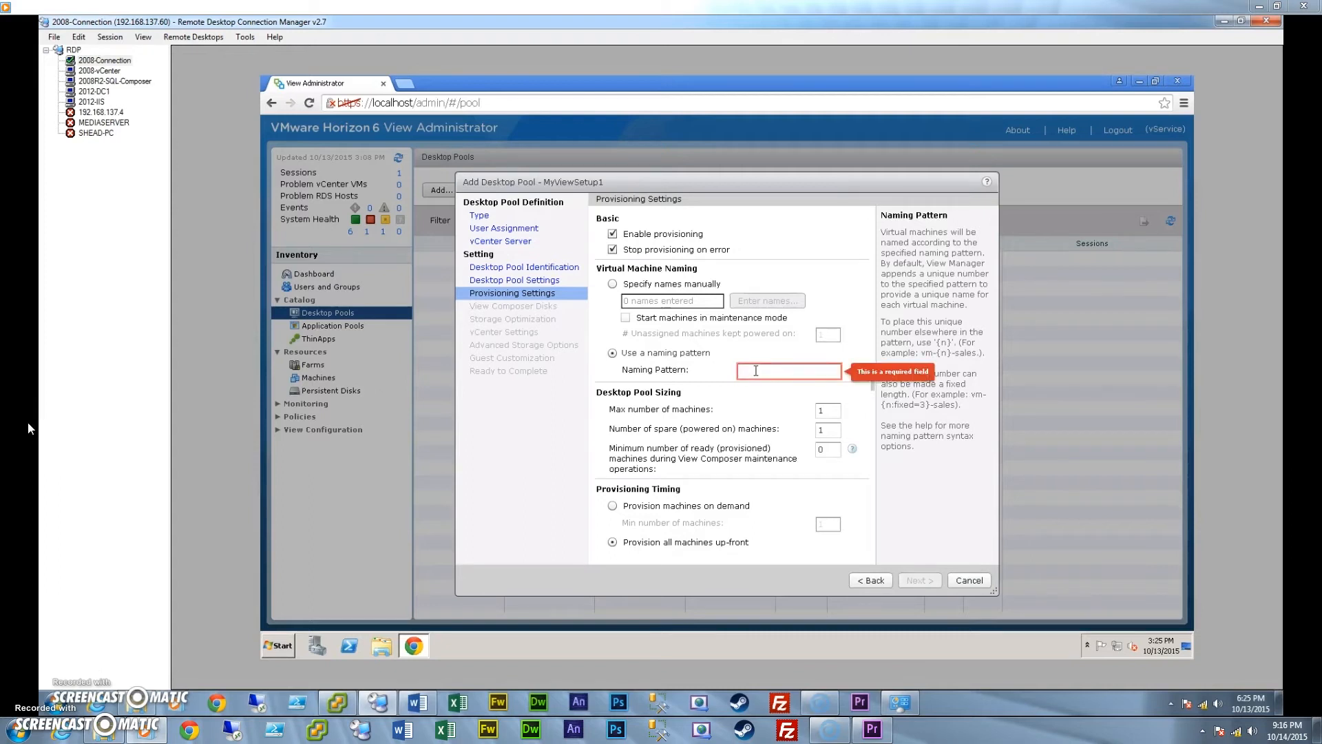
{"action": "type", "text": "WindowsX-7"}
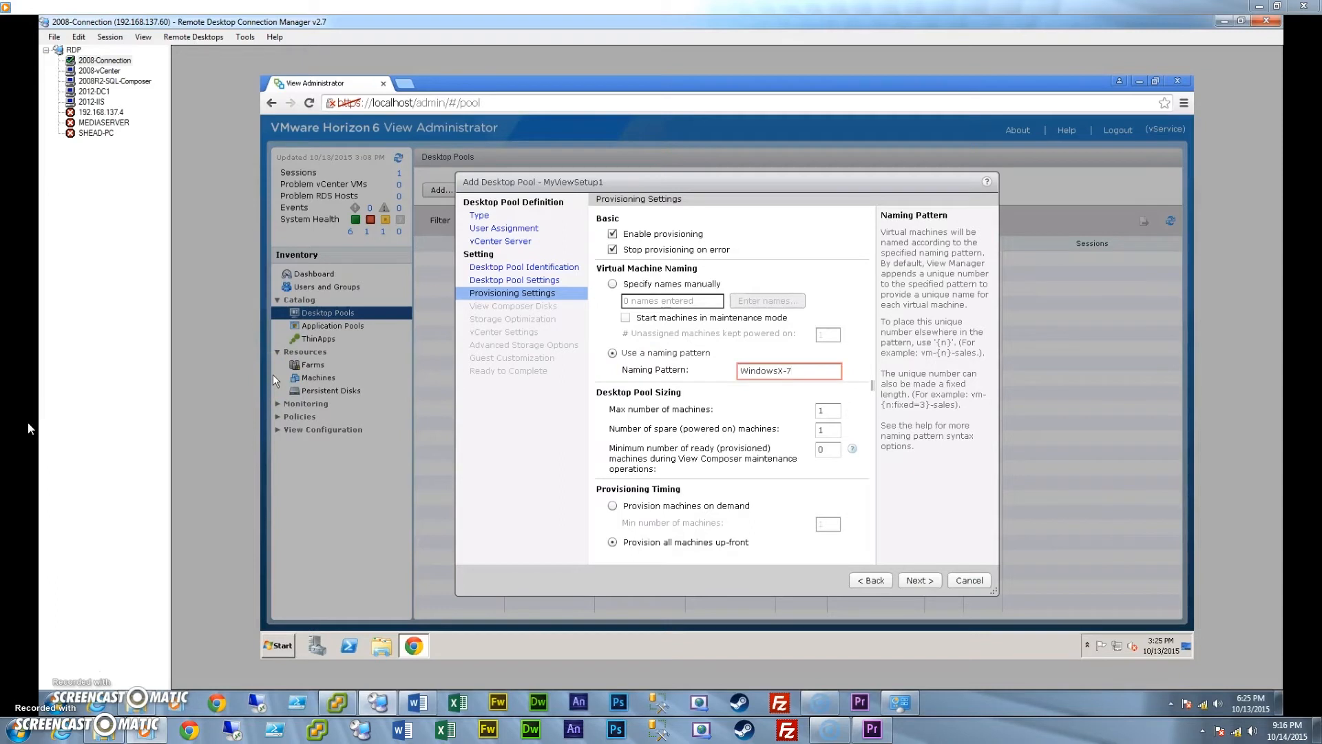
{"action": "left_click", "coordinate": [293, 383]}
{"action": "left_click", "coordinate": [815, 372]}
- Size the pool to a maximum of 6 machines, 3 spare powered-on machines and a minimum of 3 ready machines
{"action": "left_click_drag", "start_coordinate": [828, 412], "coordinate": [738, 408]}
{"action": "type", "text": "6"}
{"action": "left_click_drag", "start_coordinate": [828, 429], "coordinate": [755, 432]}
{"action": "type", "text": "3"}
{"action": "left_click_drag", "start_coordinate": [826, 449], "coordinate": [805, 428]}
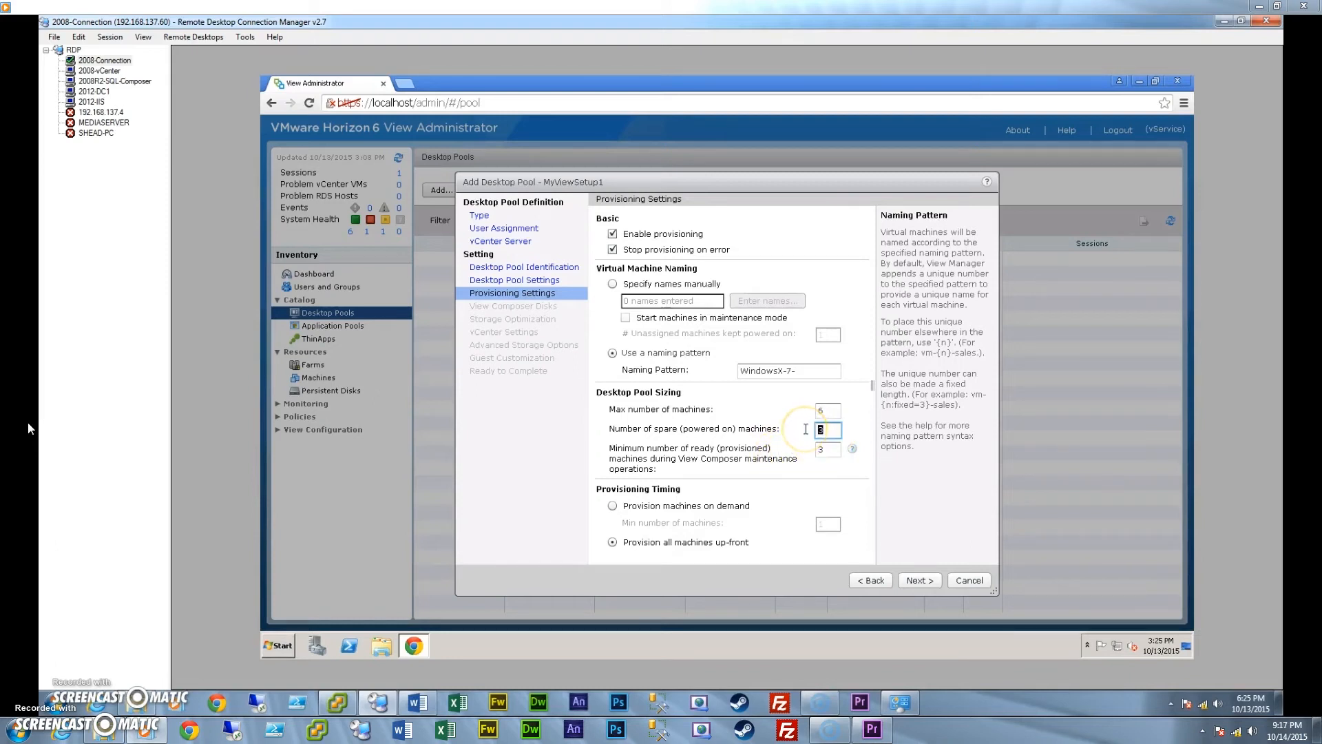
{"action": "left_click", "coordinate": [819, 430]}
{"action": "left_click", "coordinate": [815, 452]}
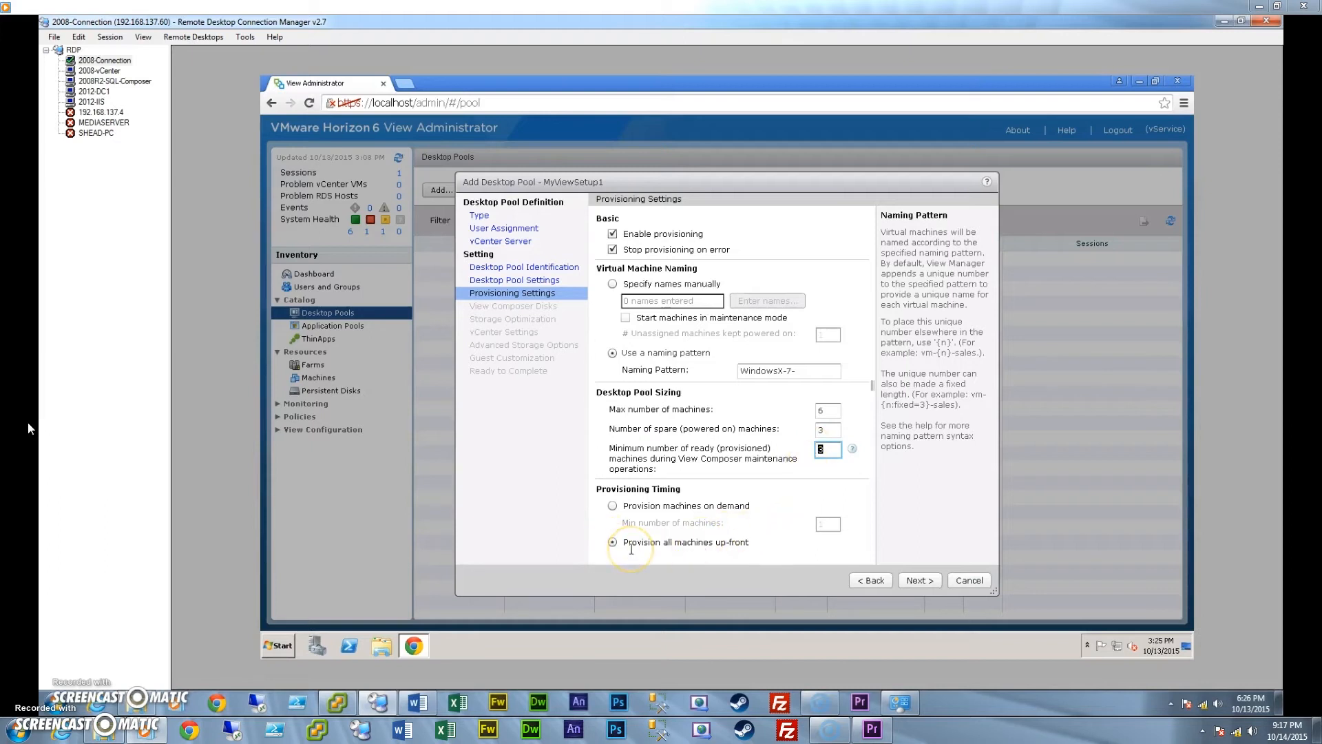
{"action": "left_click", "coordinate": [923, 582]}
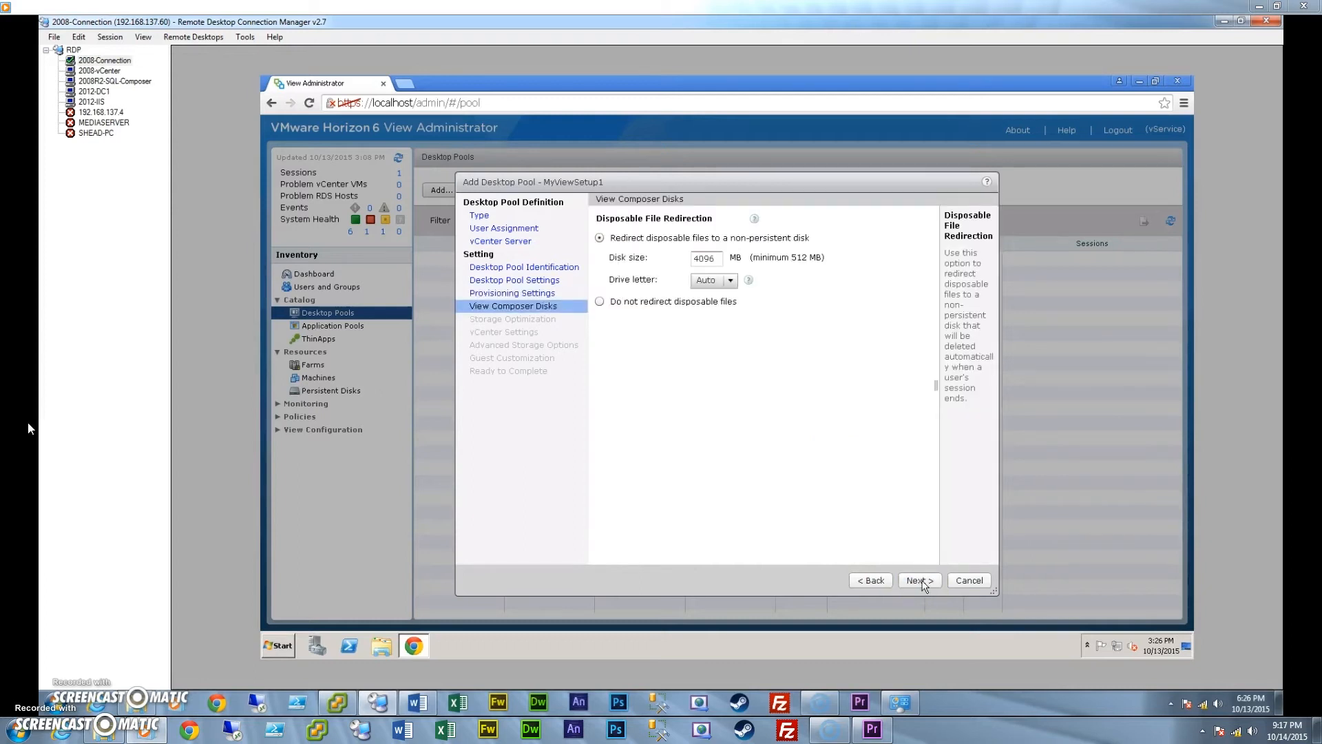
- Keep disposable files redirected to a 4096 MB non-persistent disk and accept the default storage optimization
{"action": "left_click", "coordinate": [920, 581]}
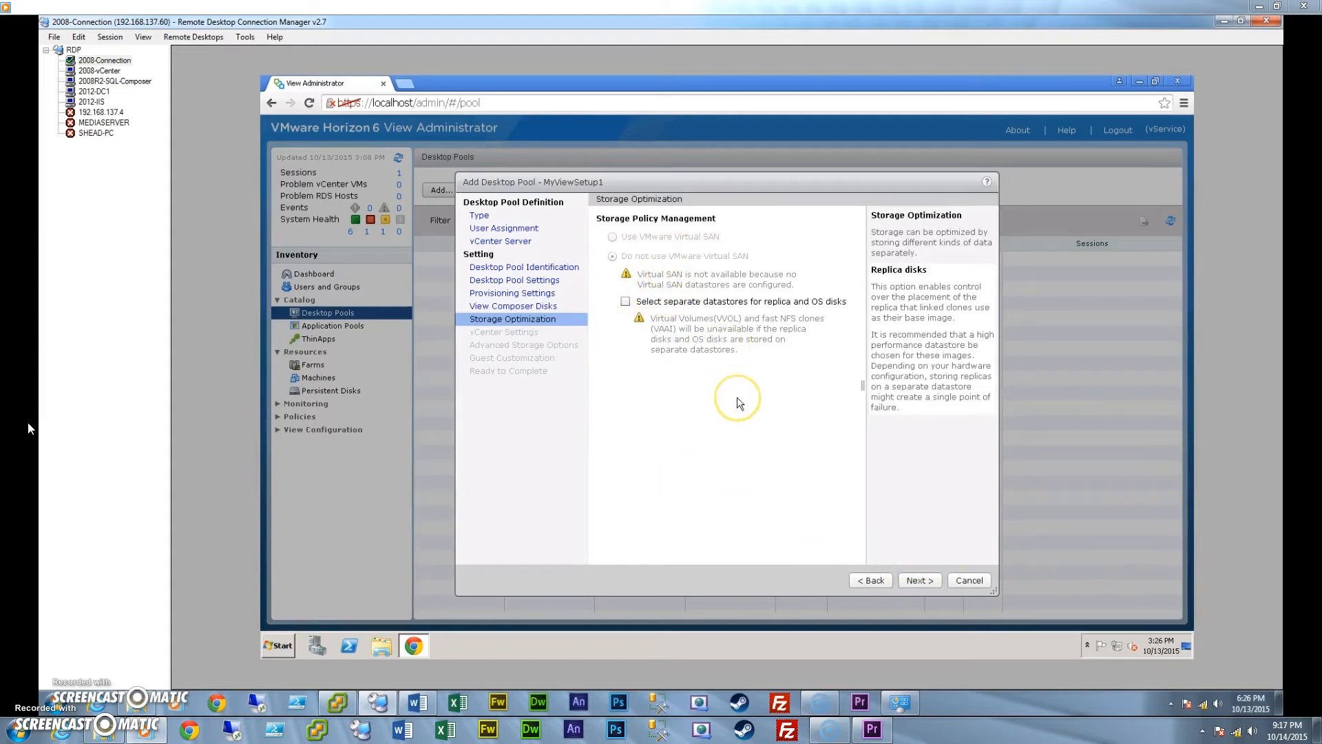
{"action": "left_click", "coordinate": [916, 581]}
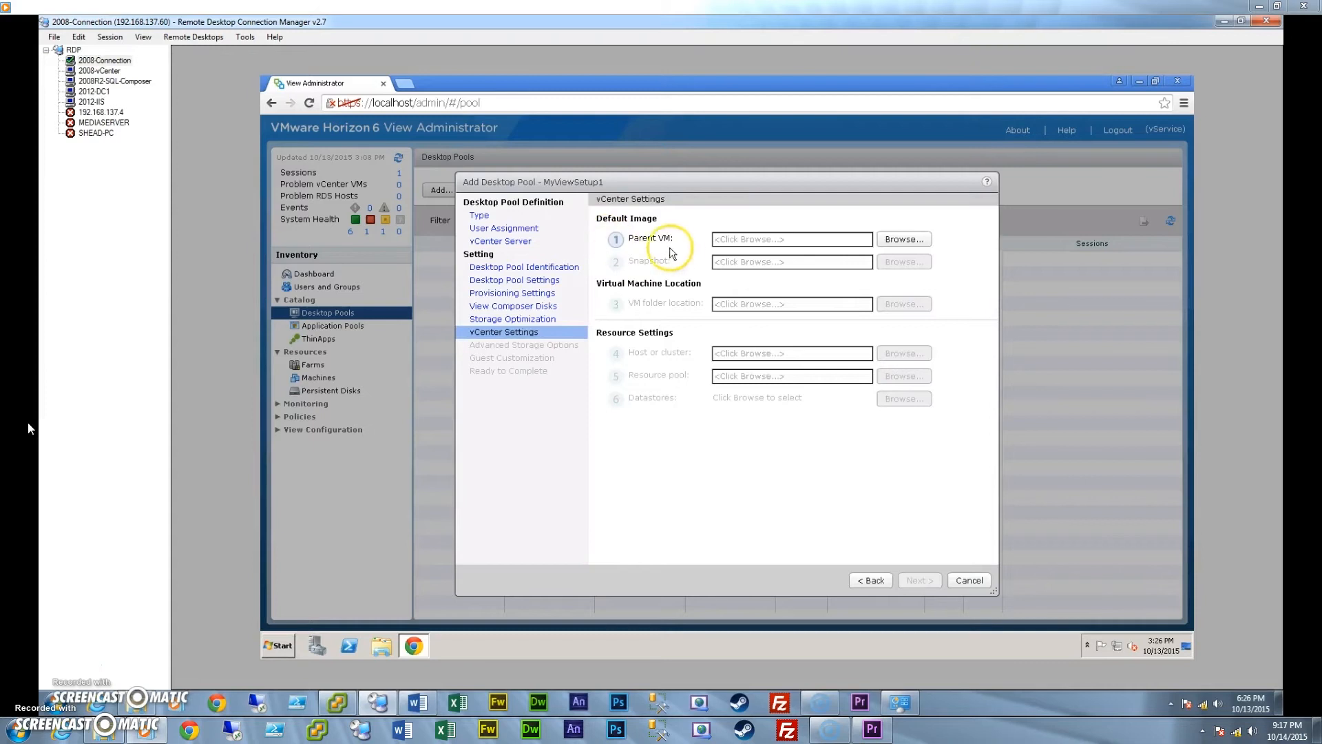
- Use Win7-Base as the pool's parent VM and its Group Policy Added snapshot as the default image
{"action": "left_click", "coordinate": [899, 239]}
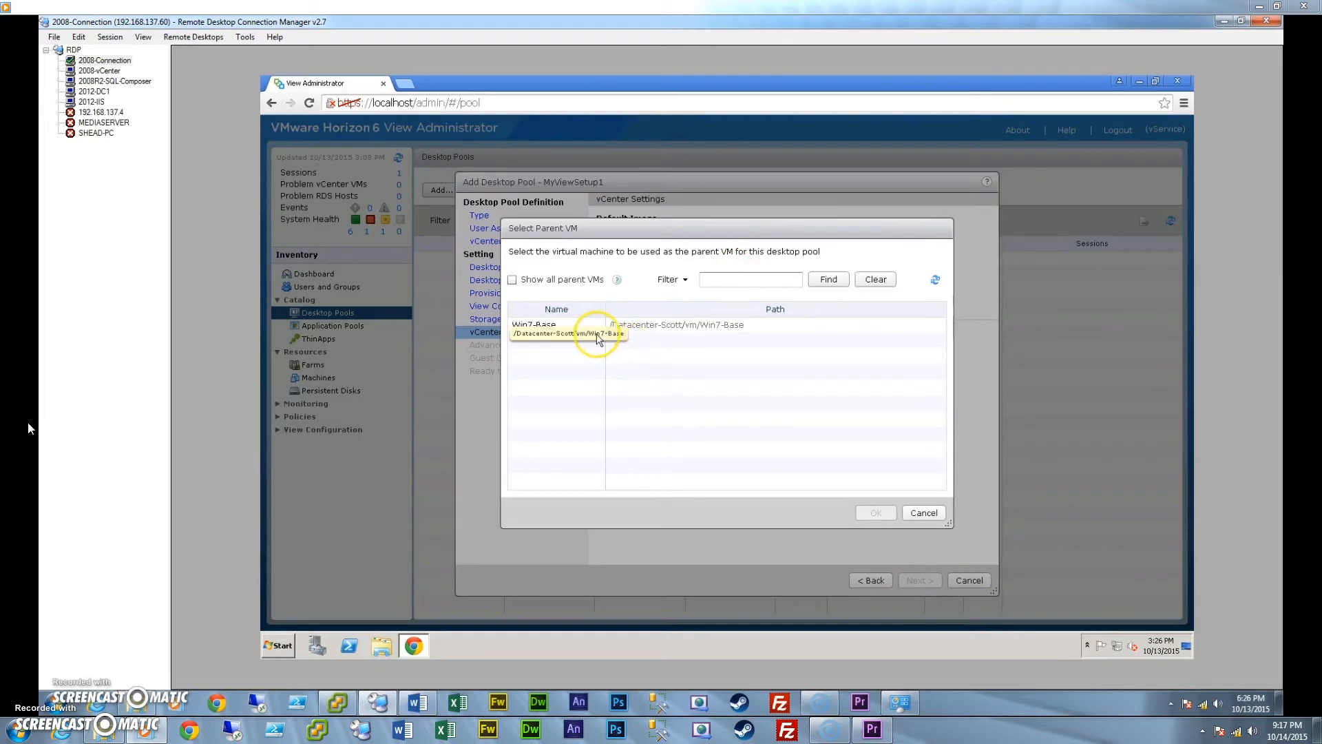
{"action": "left_click", "coordinate": [596, 336]}
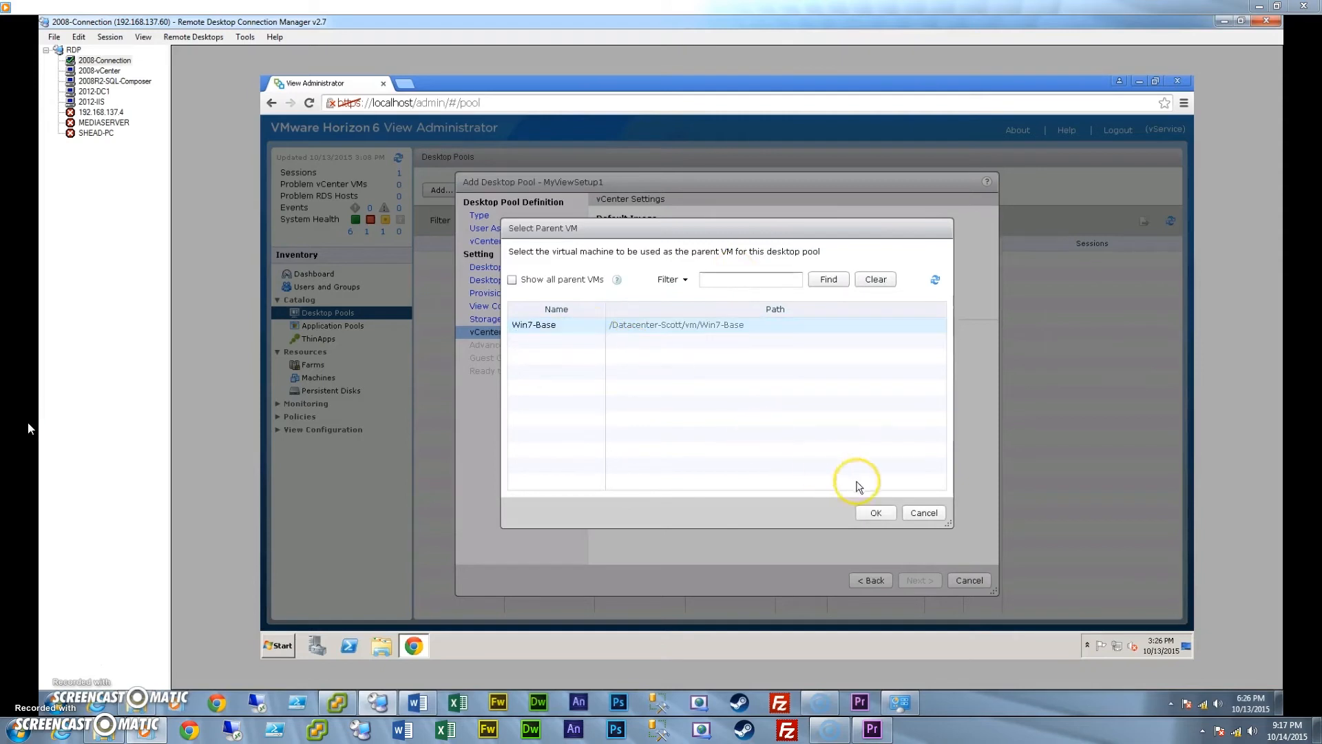
{"action": "left_click", "coordinate": [876, 512]}
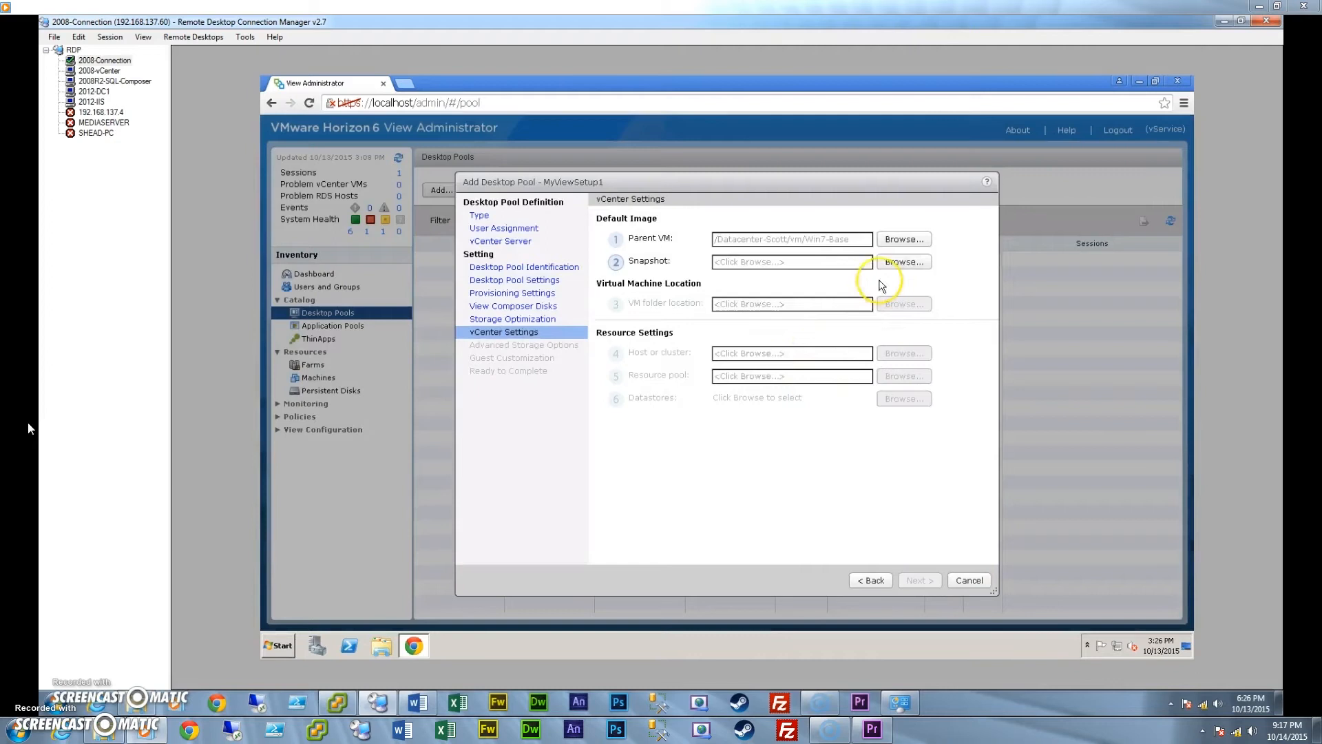
{"action": "left_click", "coordinate": [902, 261]}
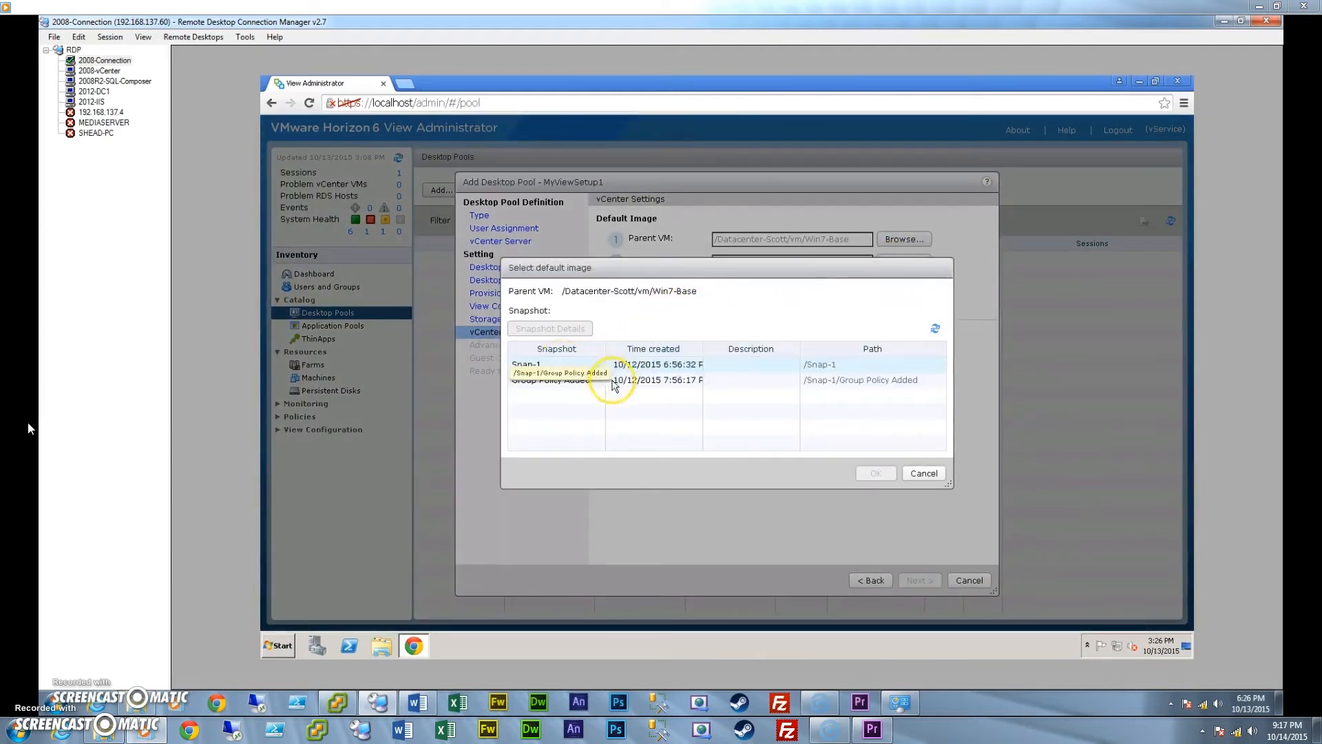
{"action": "left_click", "coordinate": [623, 380]}
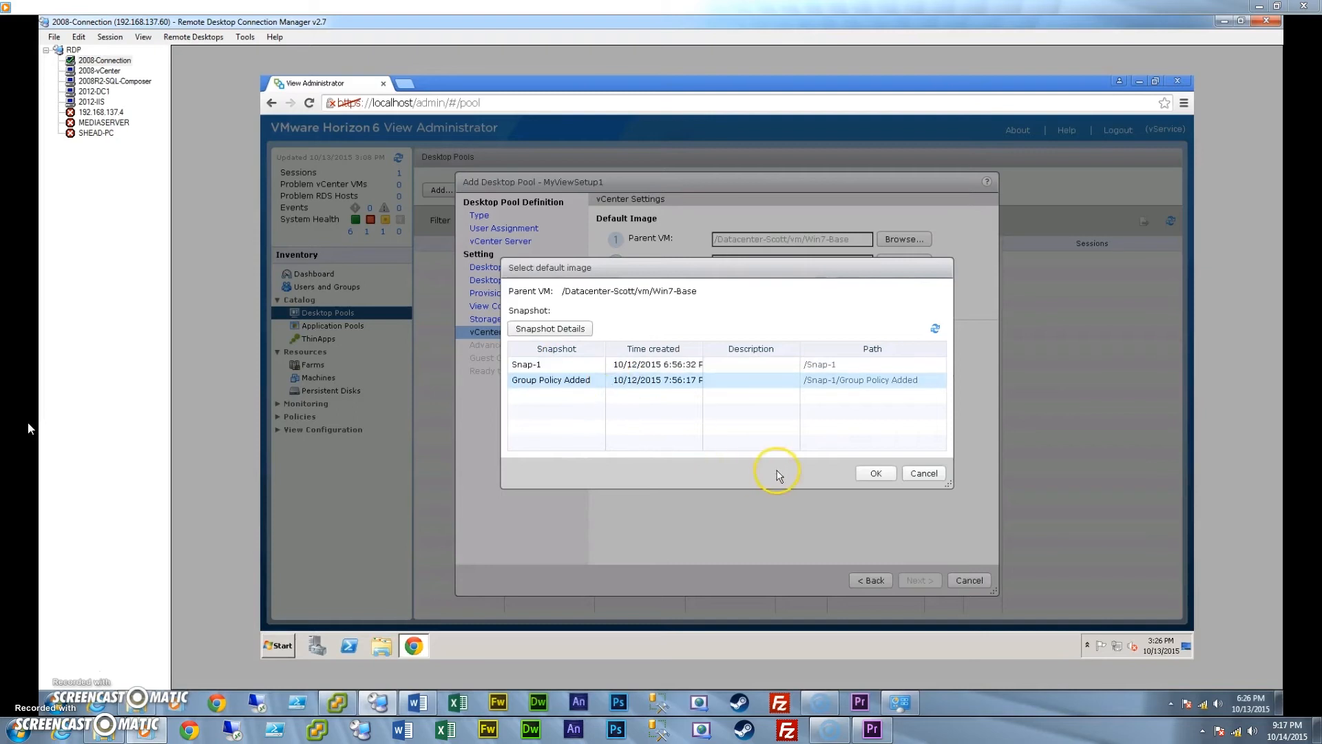
{"action": "left_click", "coordinate": [875, 474]}
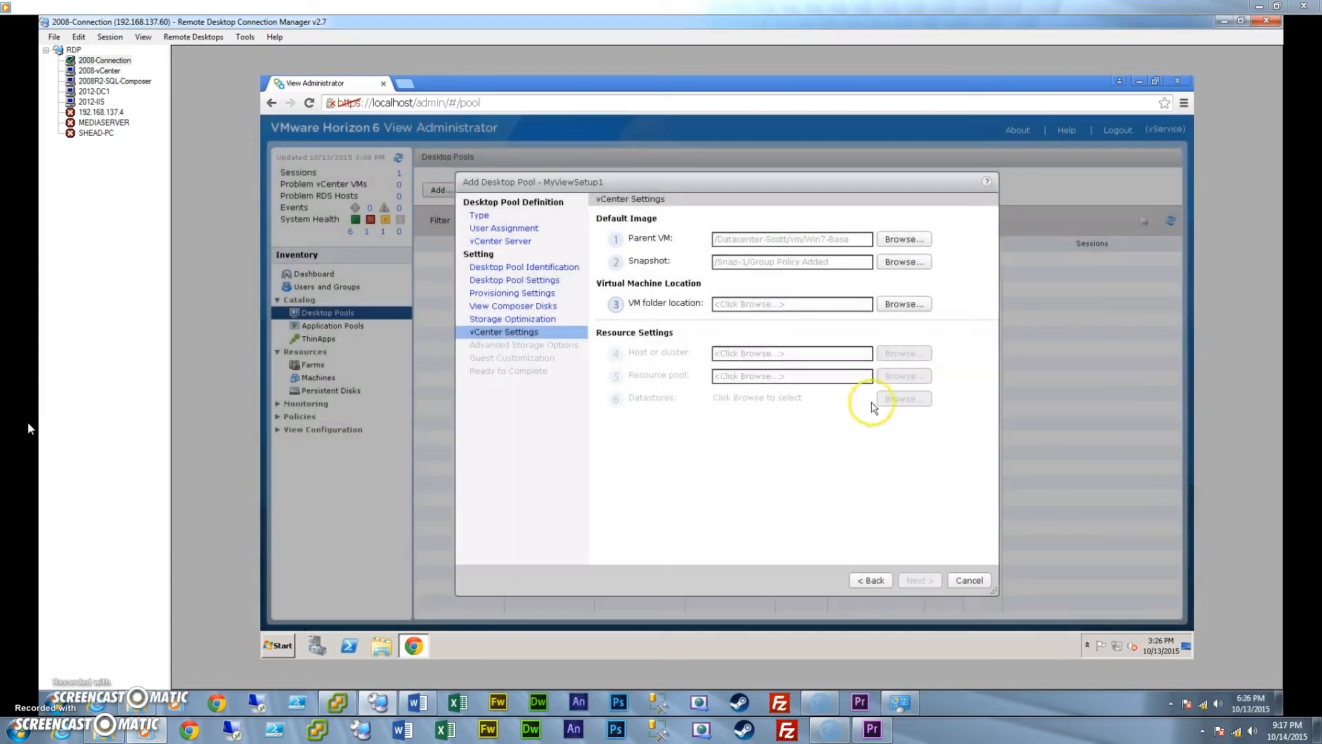
- Store the pool's virtual machines at the datacenter's root level rather than in the Discovered virtual machine folder
{"action": "left_click", "coordinate": [897, 304]}
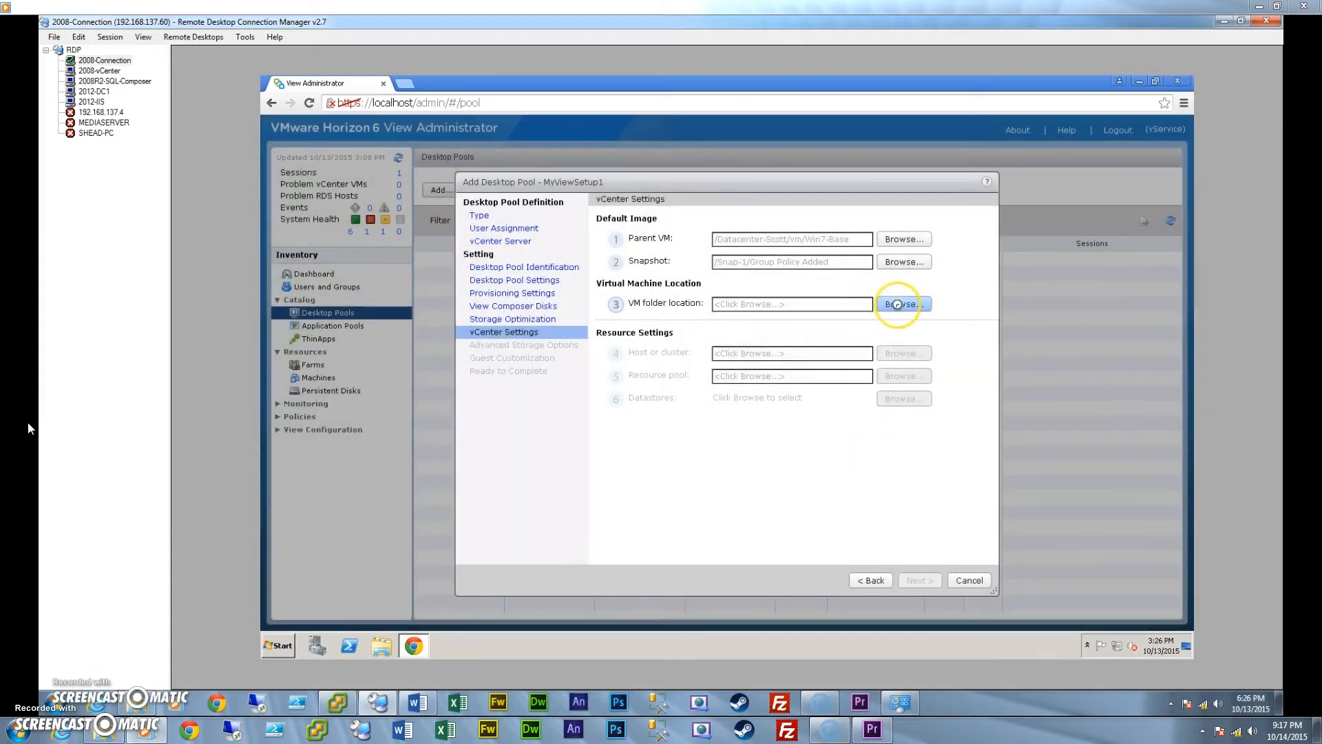
{"action": "left_click", "coordinate": [725, 329]}
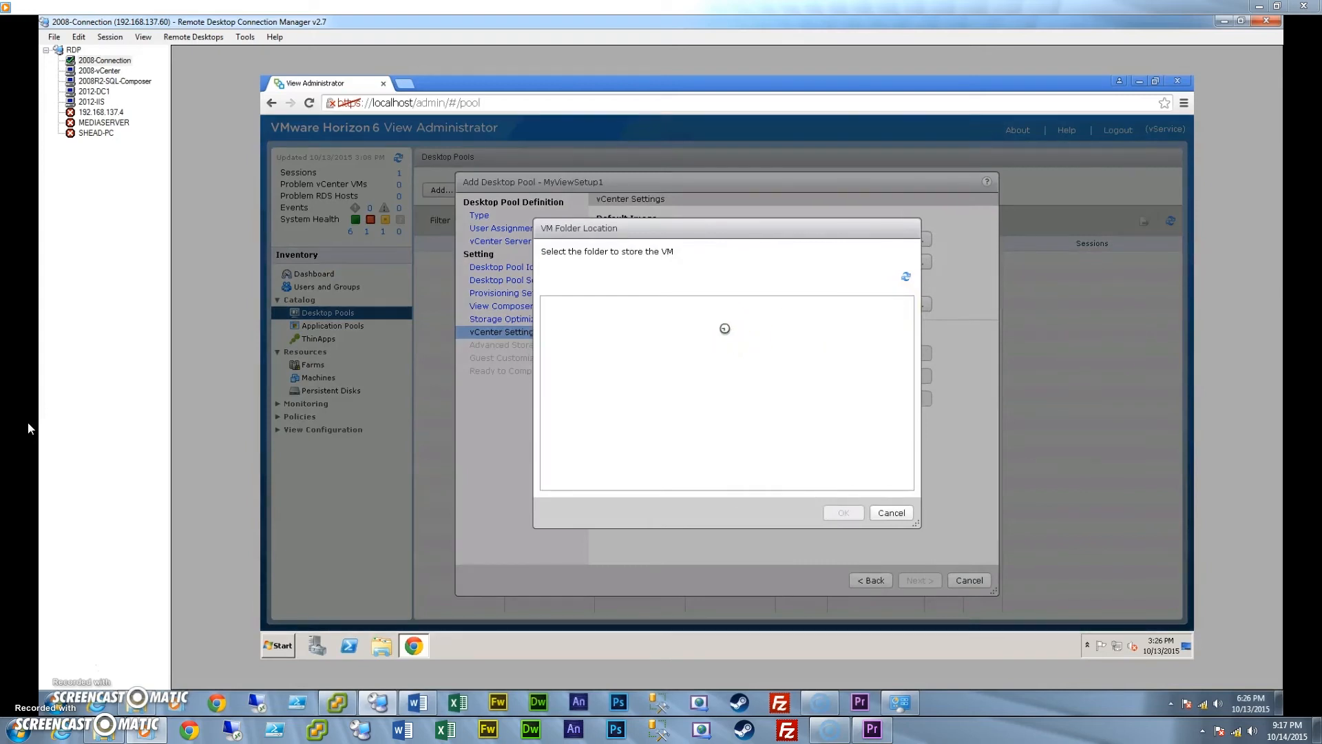
{"action": "left_click", "coordinate": [571, 318]}
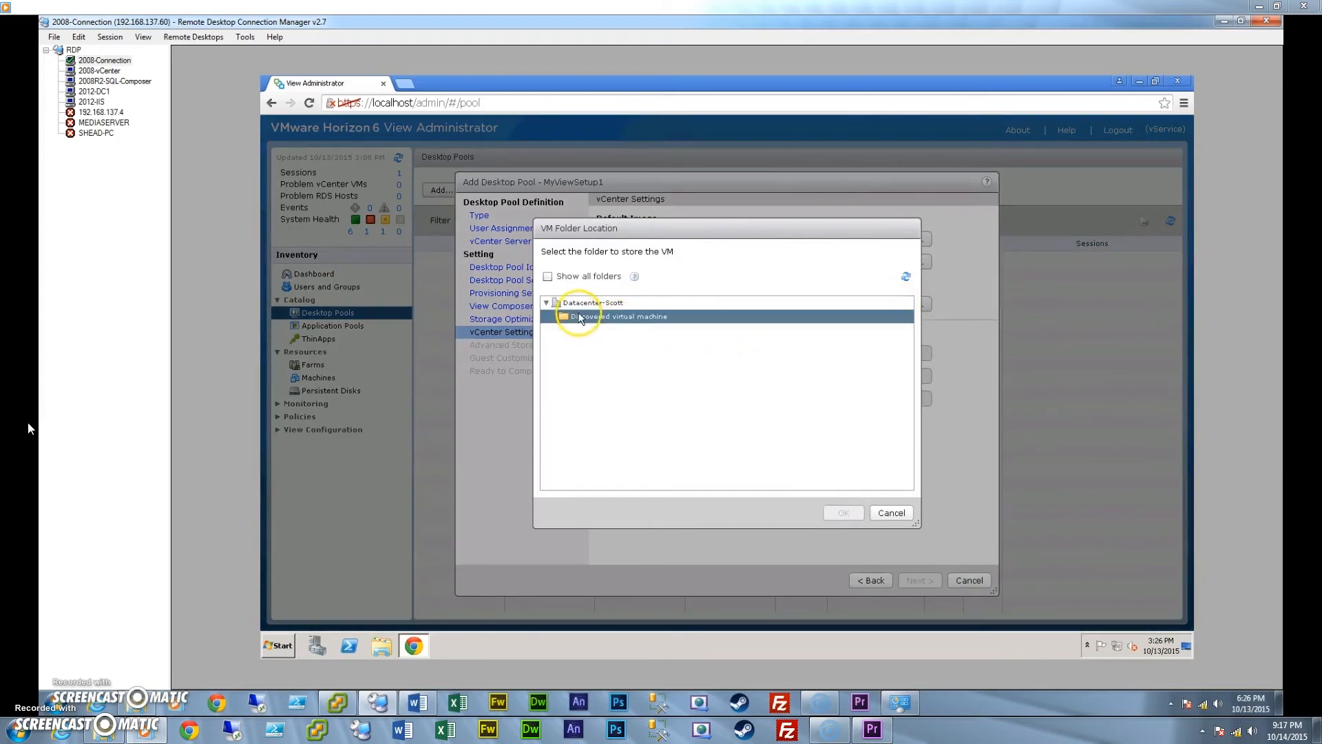
{"action": "left_click", "coordinate": [572, 305]}
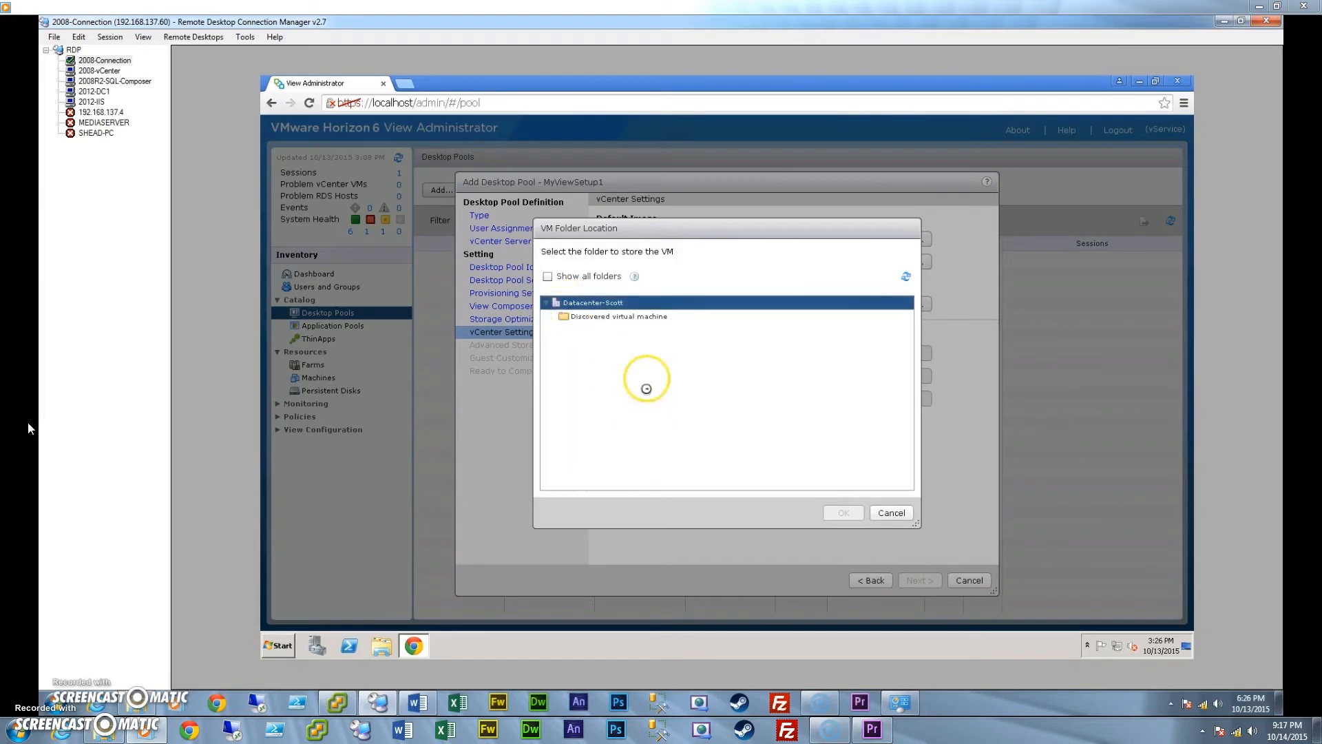
{"action": "left_click", "coordinate": [844, 512]}
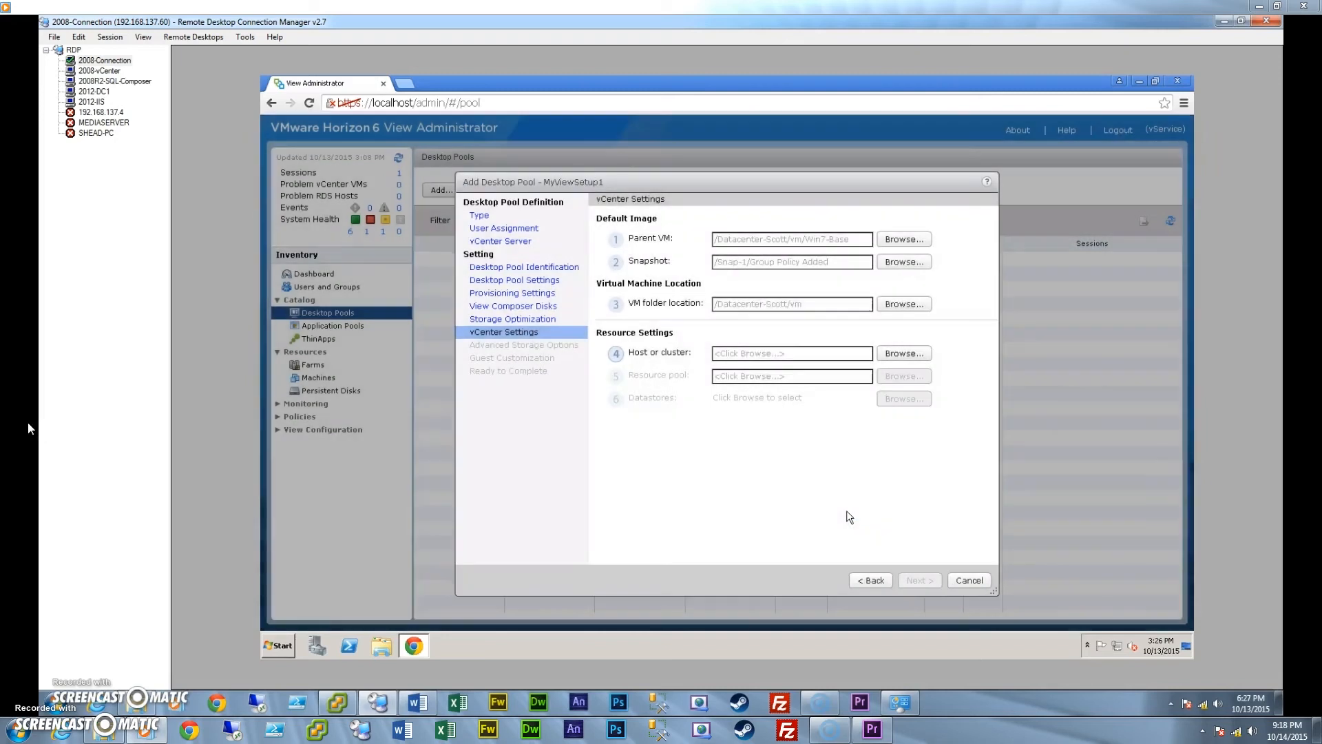
- Assign host 192.168.137.2 as both the host and the resource pool for the desktop pool
{"action": "left_click", "coordinate": [902, 354]}
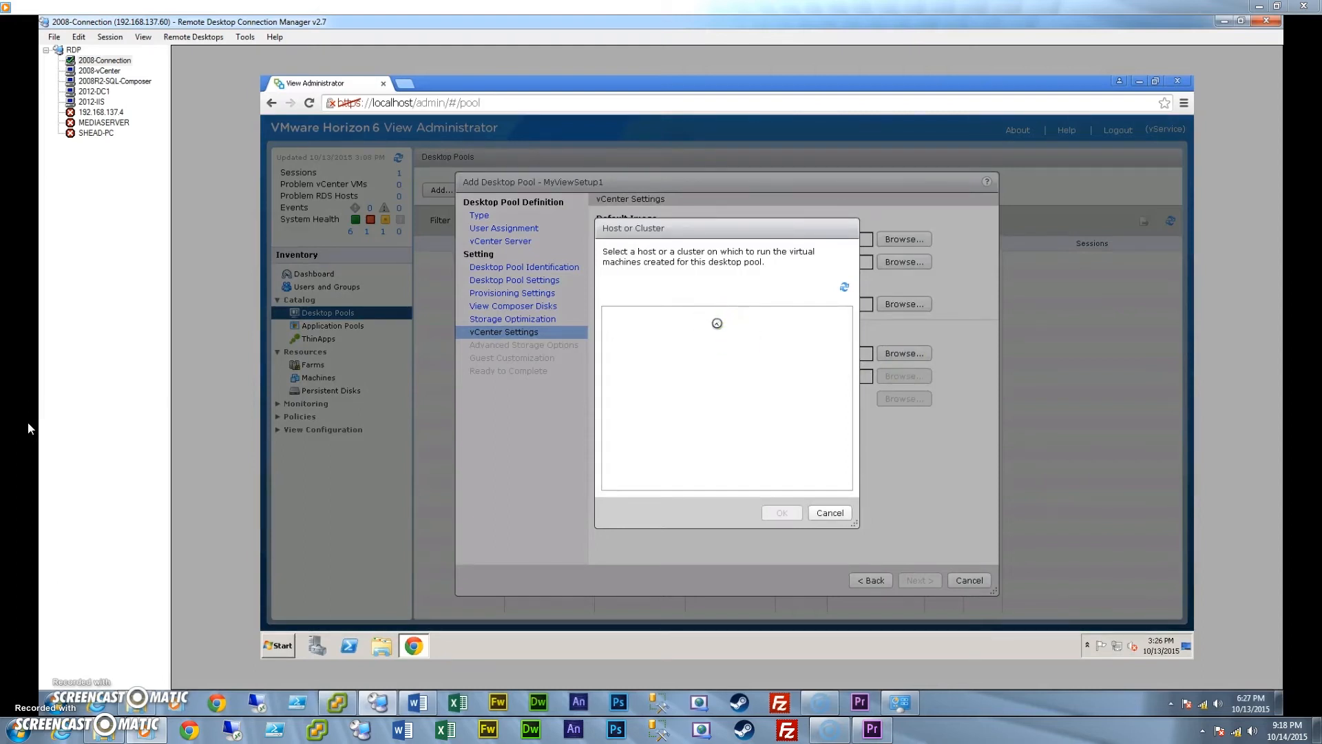
{"action": "left_click", "coordinate": [677, 325]}
{"action": "left_click", "coordinate": [780, 513]}
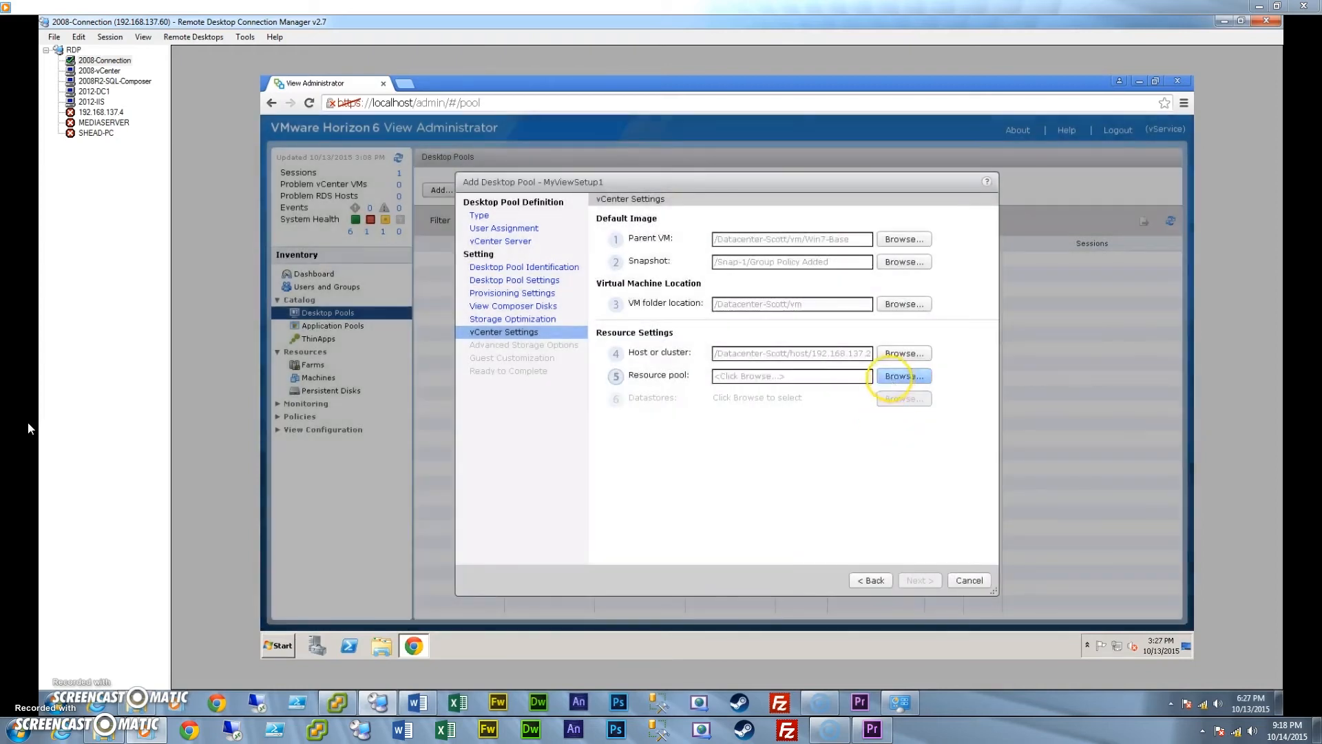
{"action": "left_click", "coordinate": [902, 376]}
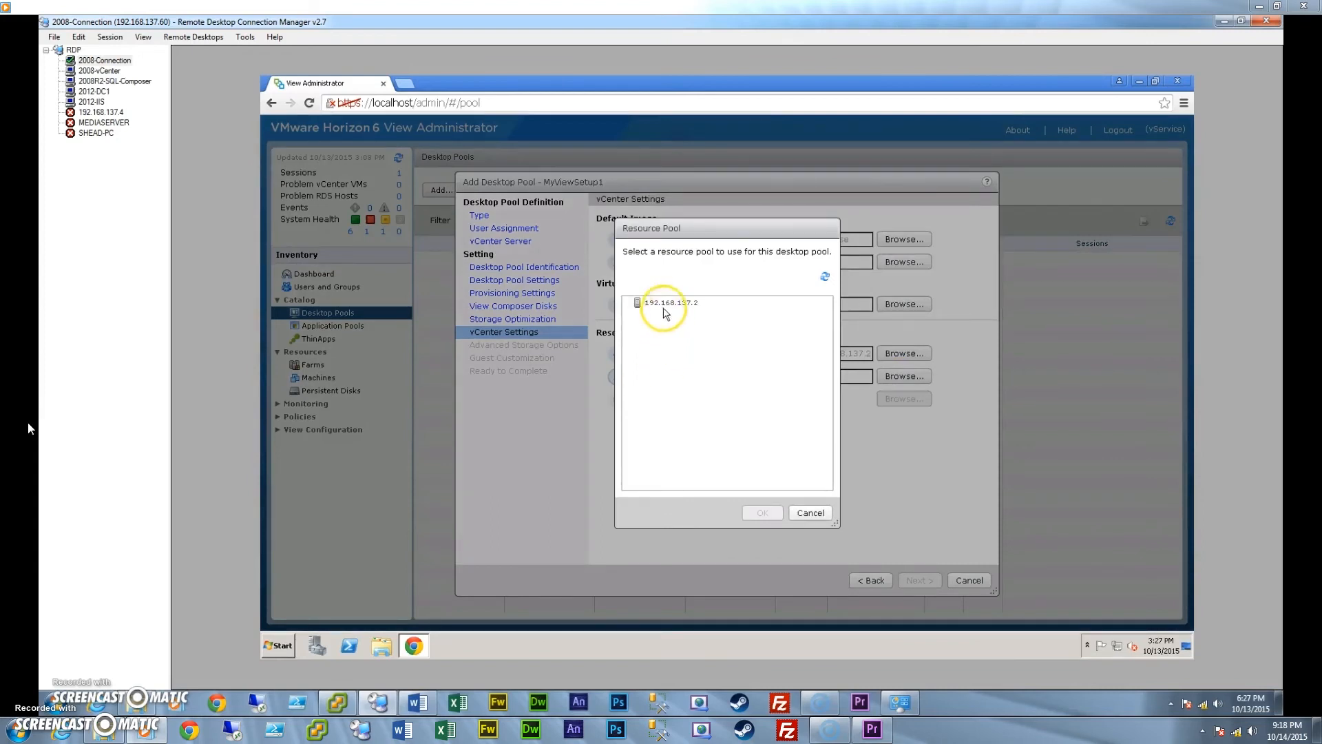
{"action": "left_click", "coordinate": [666, 306]}
{"action": "left_click", "coordinate": [762, 513]}
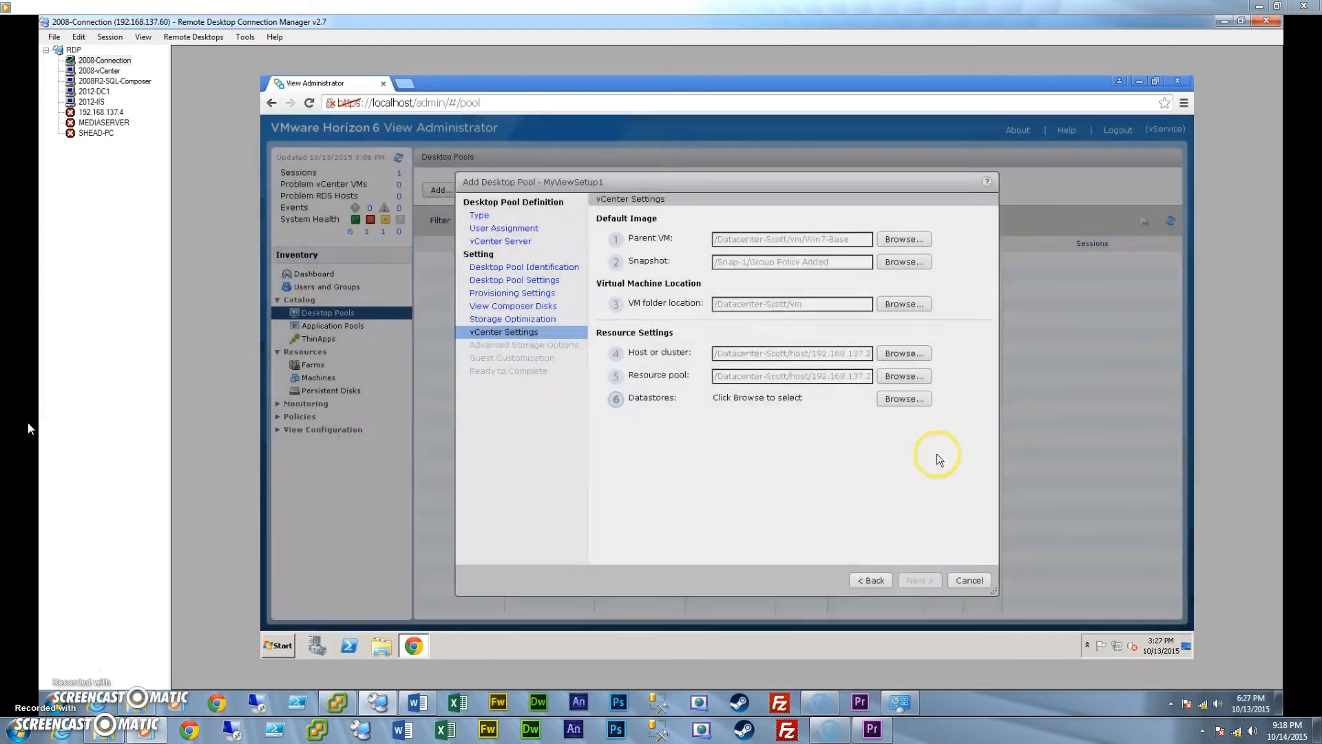
- Place the linked clones on the Local Storage datastore with Conservative overcommit, accept the local datastore restrictions and finish the vCenter settings
{"action": "left_click", "coordinate": [904, 398]}
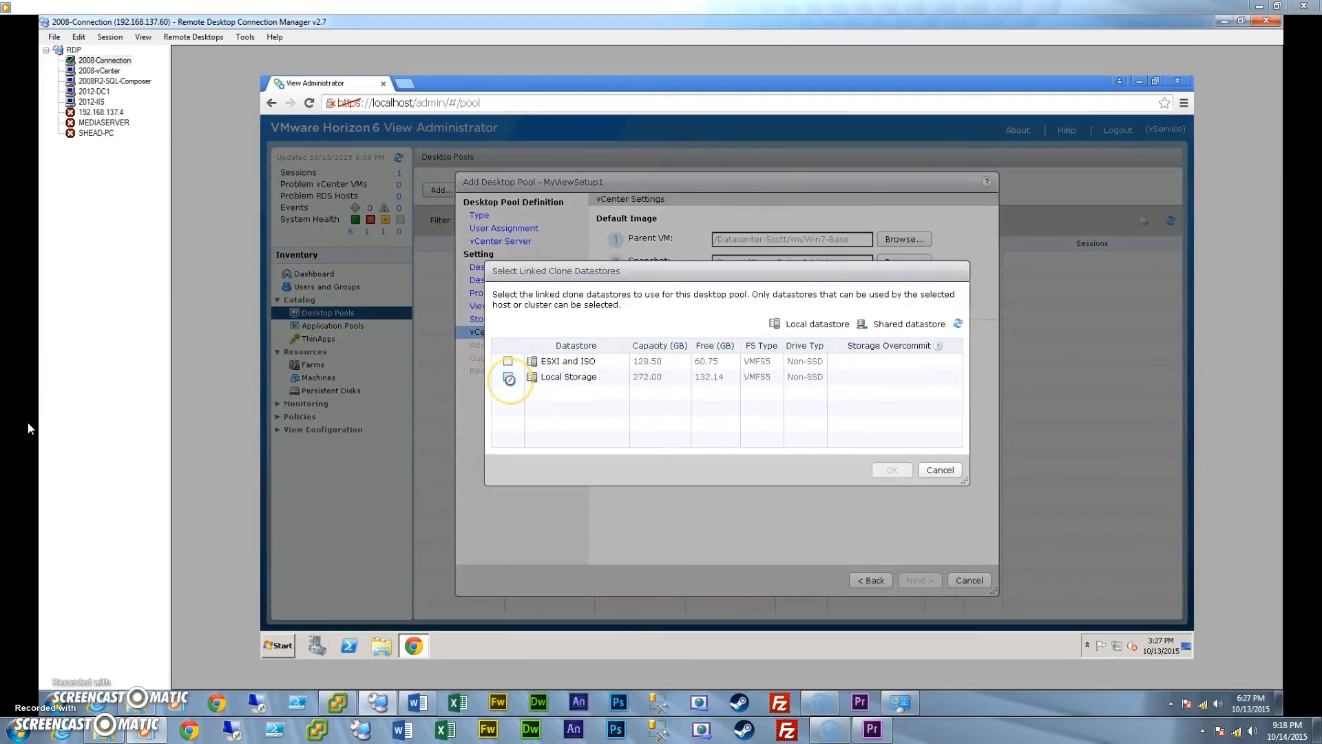
{"action": "left_click", "coordinate": [508, 376]}
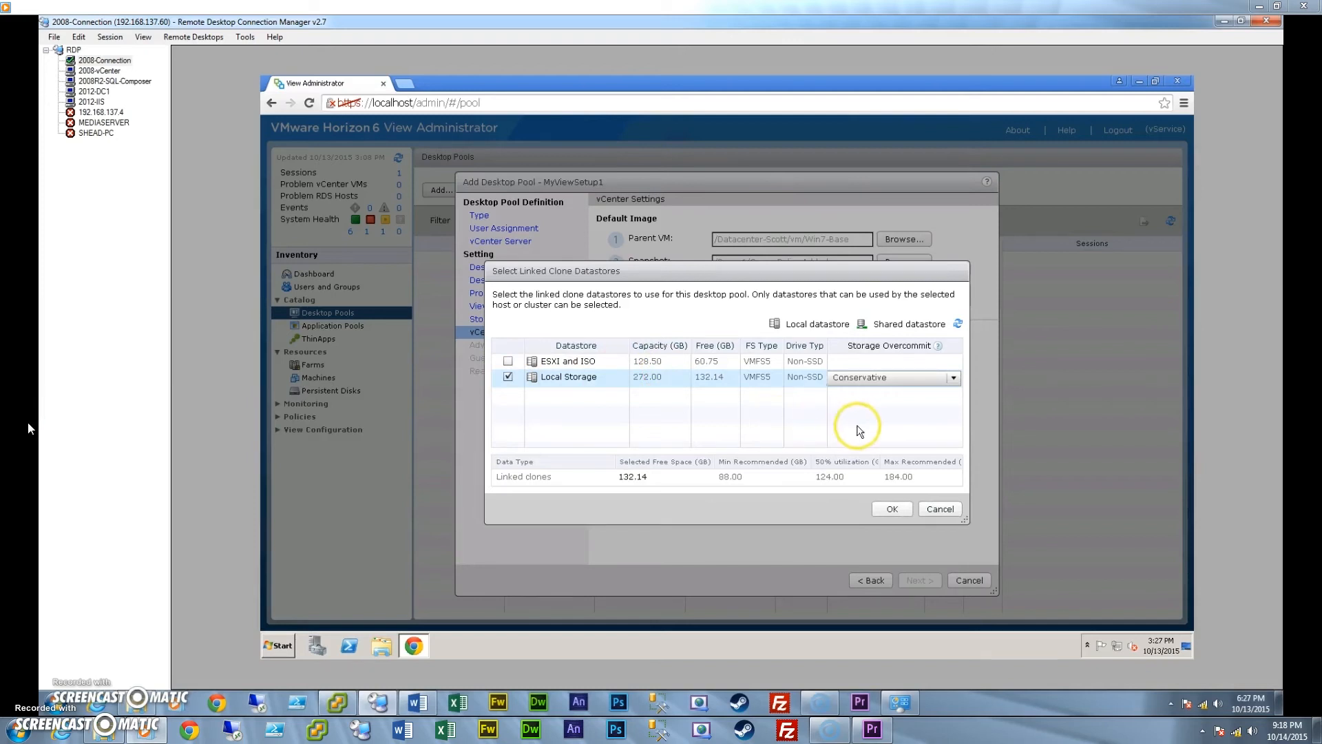
{"action": "left_click", "coordinate": [892, 509]}
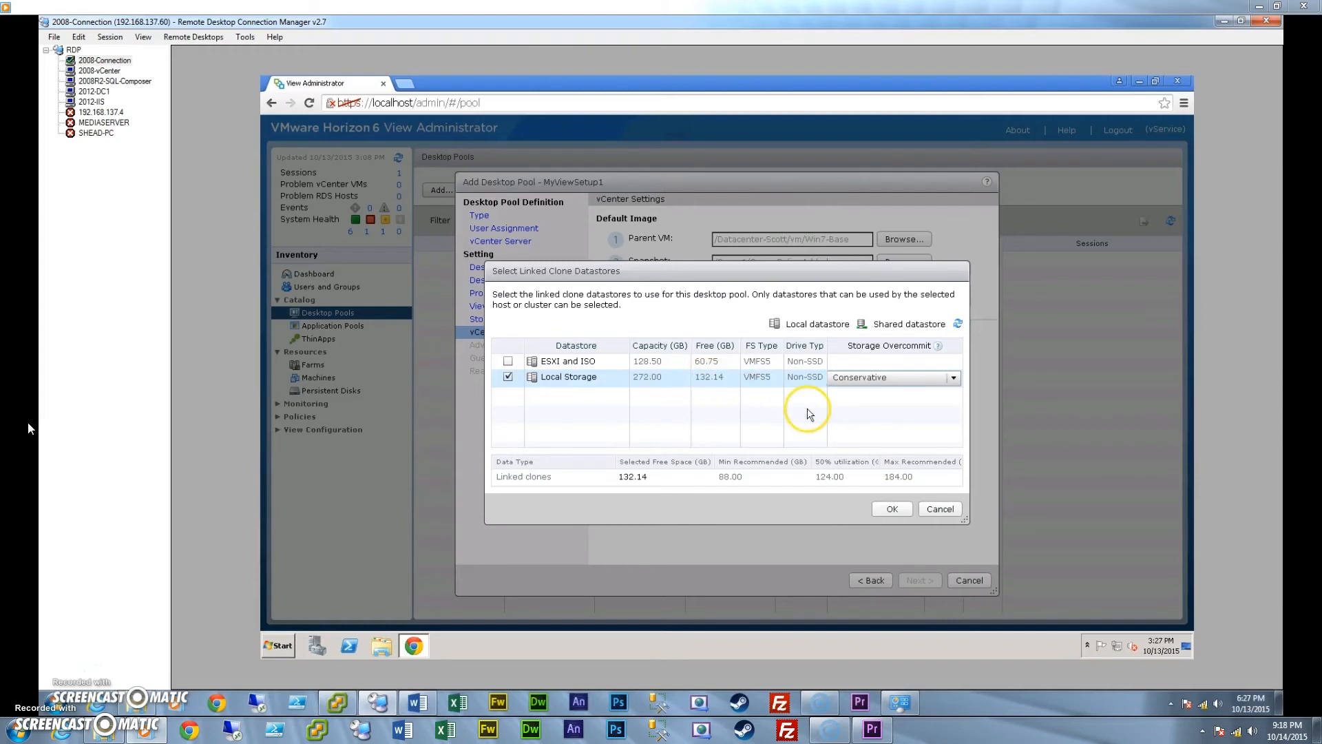
{"action": "left_click", "coordinate": [890, 510]}
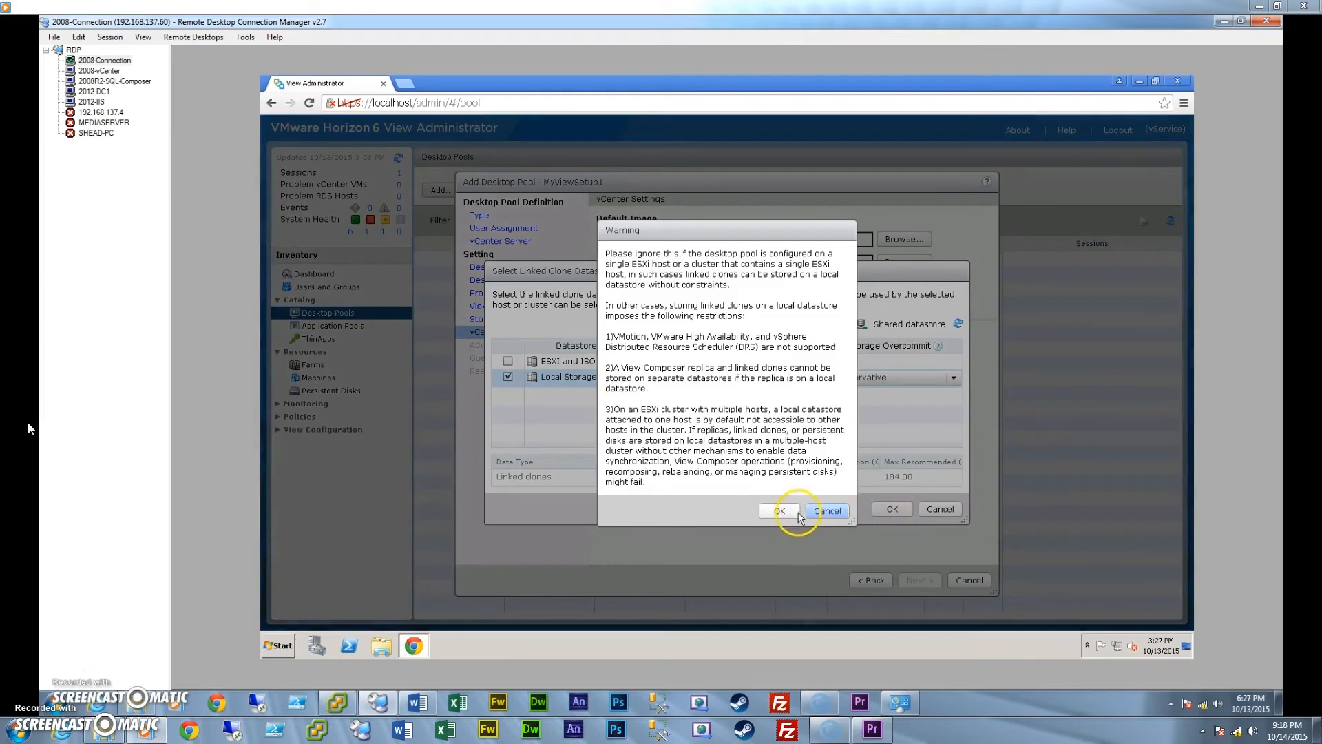
{"action": "left_click", "coordinate": [778, 511]}
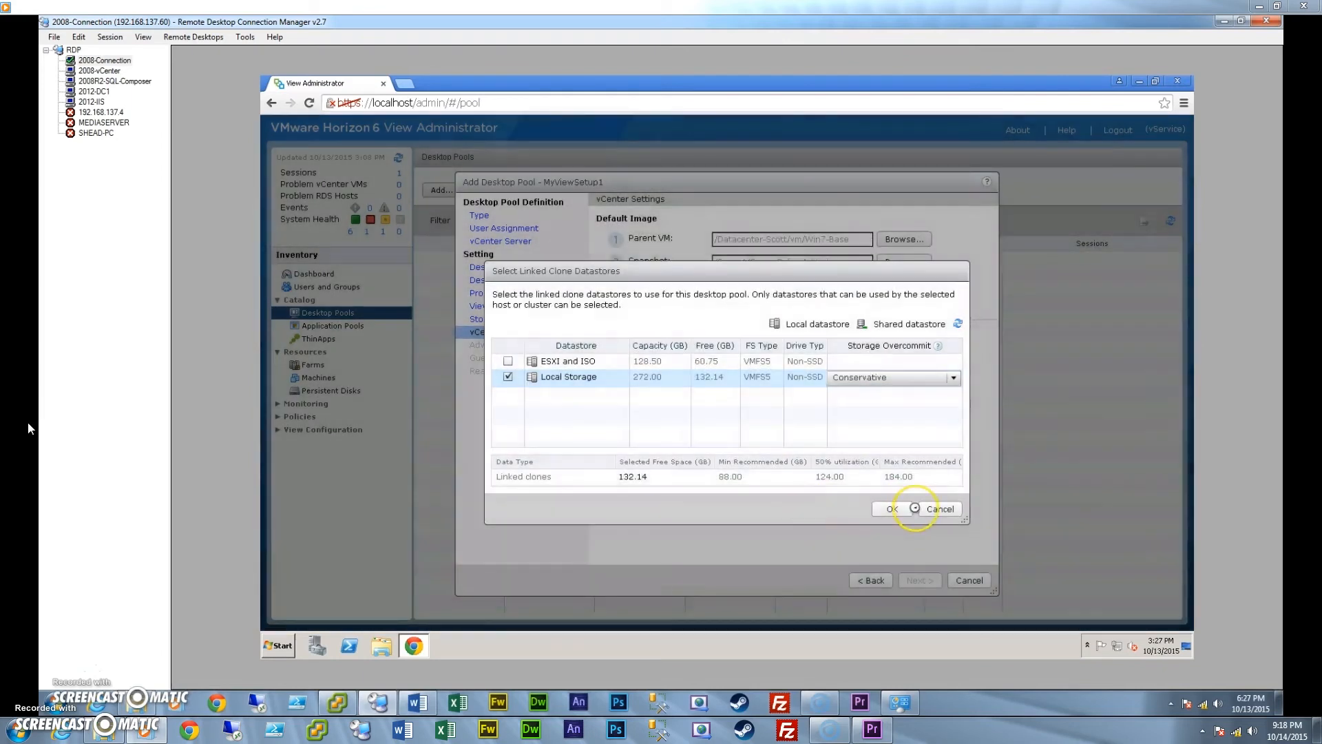
{"action": "left_click", "coordinate": [897, 509]}
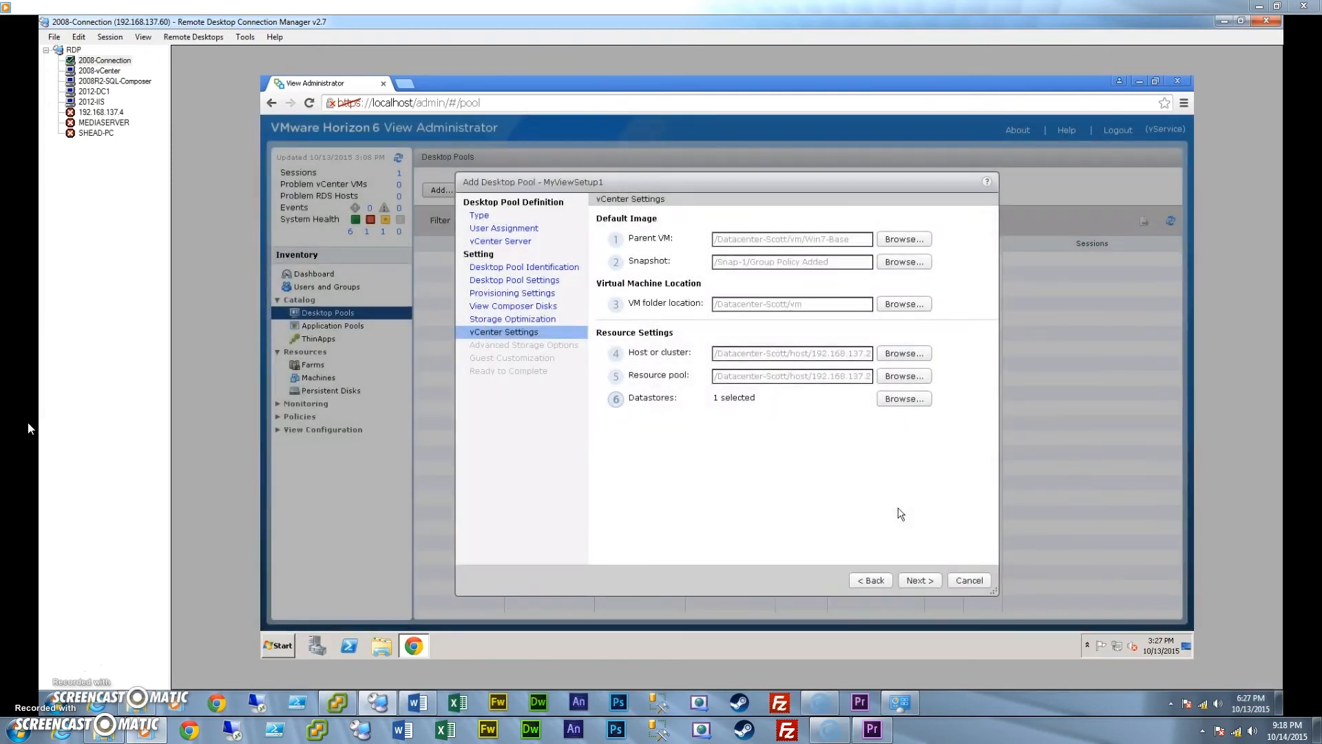
{"action": "left_click", "coordinate": [915, 580]}
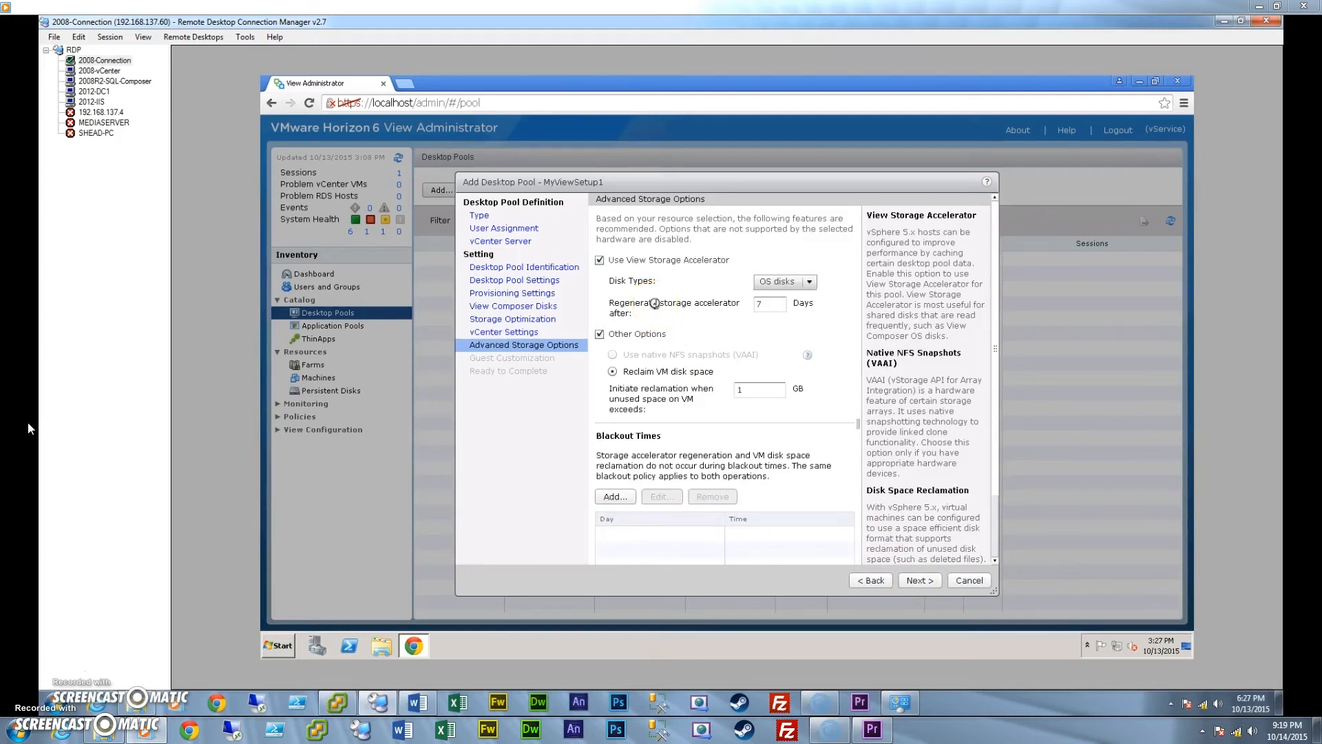
- Turn off Other Options in the advanced storage options, keeping View Storage Accelerator for OS disks with 7-day regeneration
{"action": "left_click", "coordinate": [738, 411]}
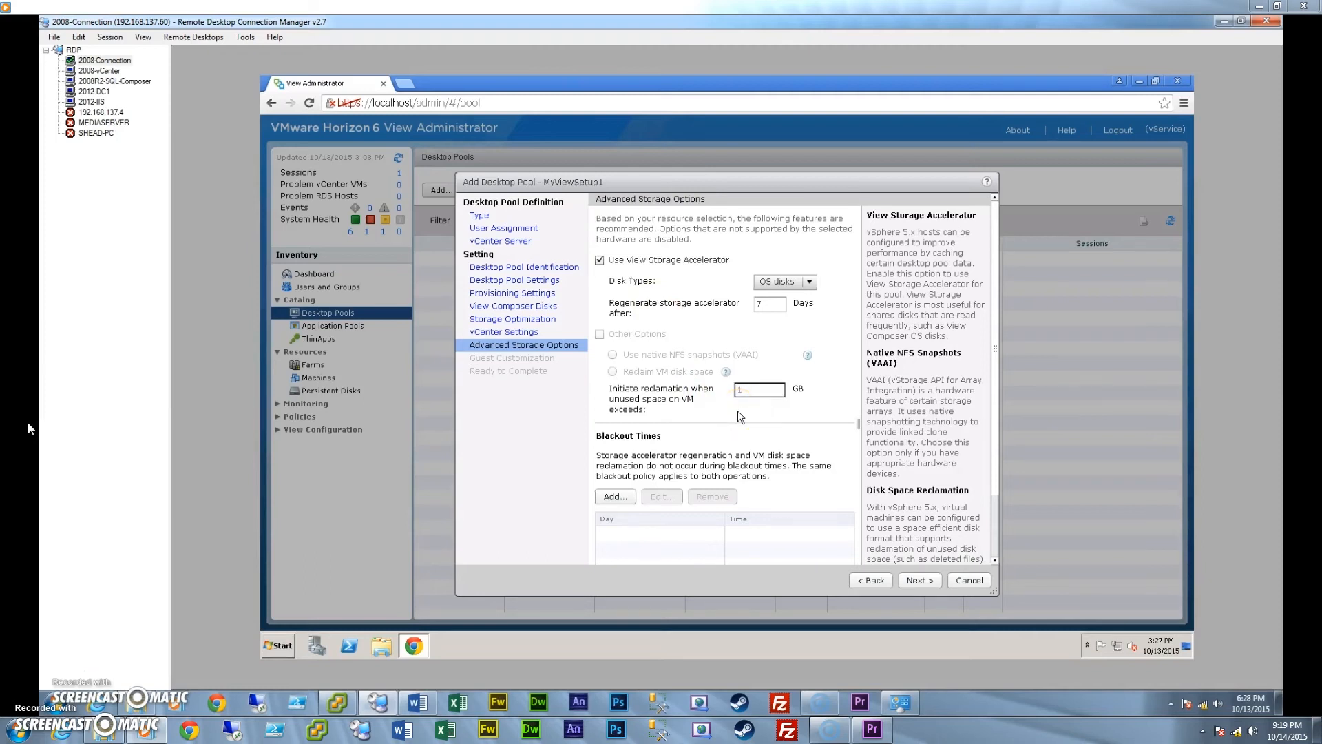
{"action": "left_click", "coordinate": [599, 334]}
{"action": "left_click", "coordinate": [918, 581]}
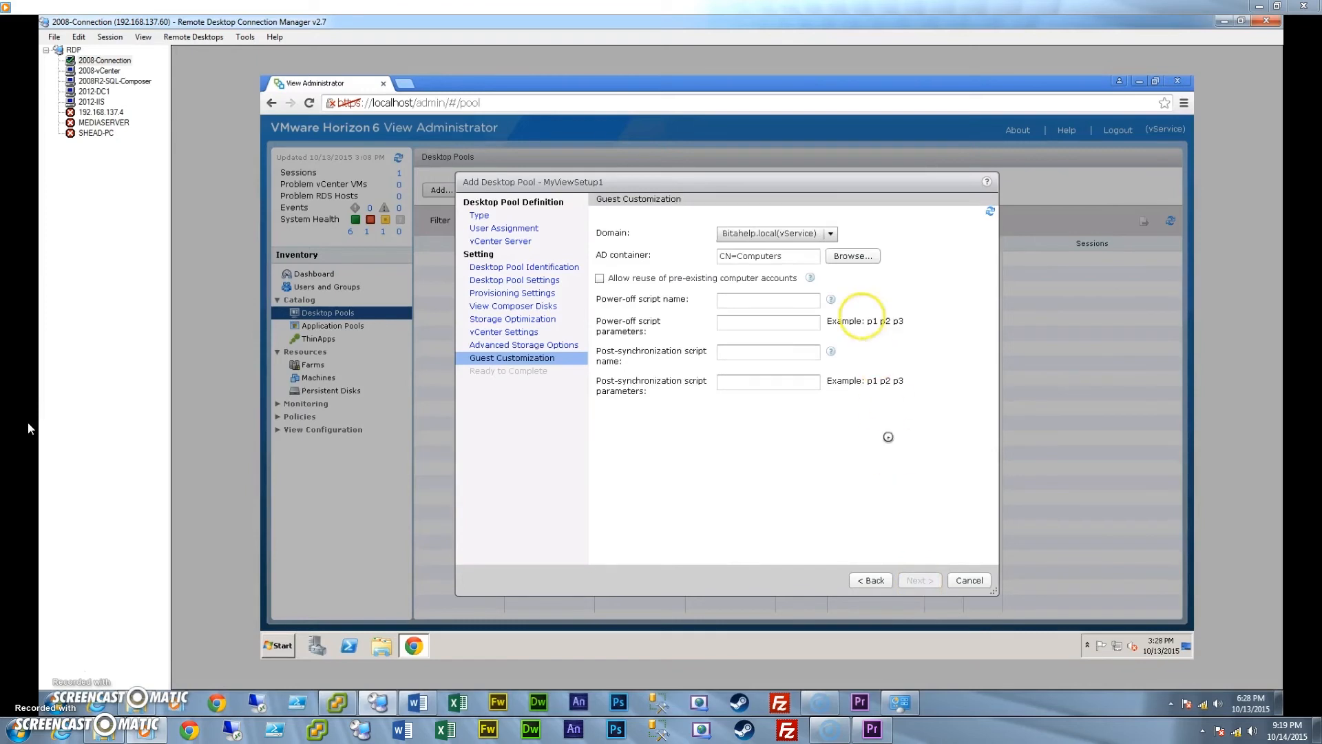
- Set the guest customization's AD container to OU=View_Desktops, keep QuickPrep and continue to the pool summary
{"action": "left_click", "coordinate": [854, 255]}
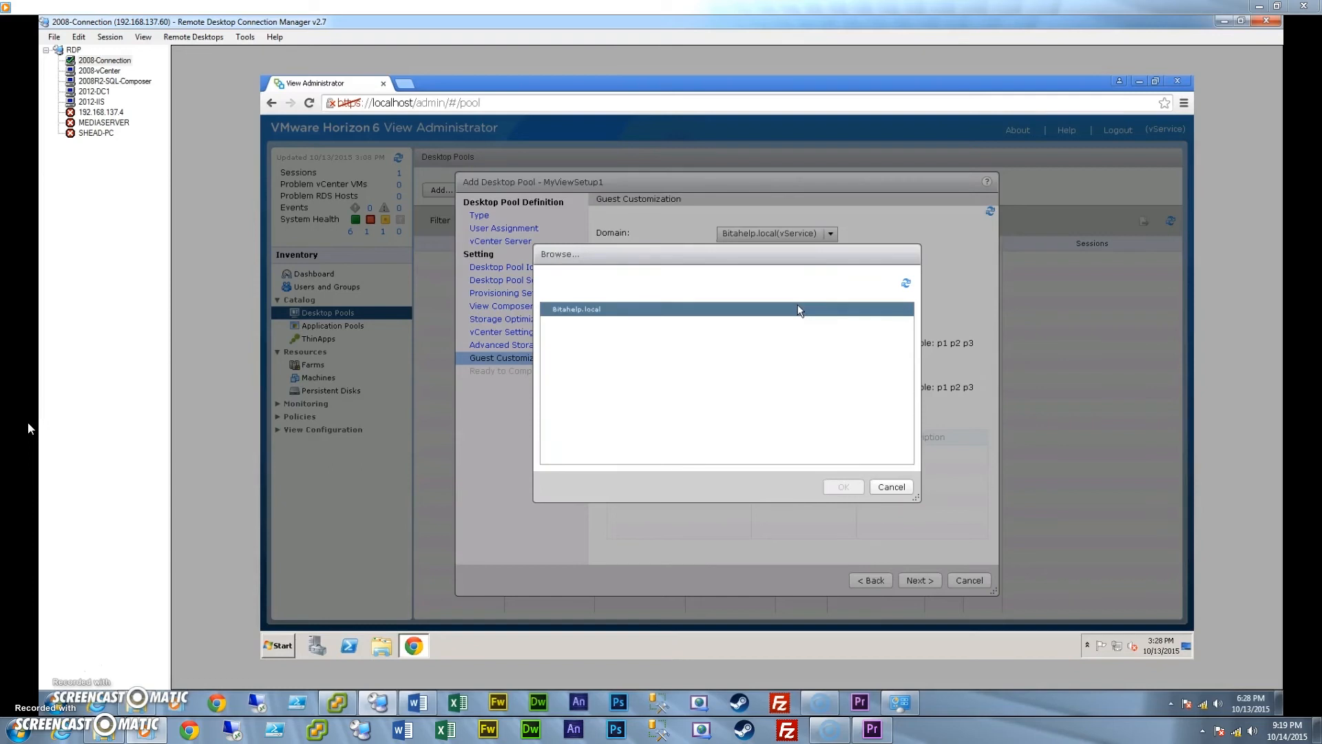
{"action": "left_click", "coordinate": [545, 310]}
{"action": "left_click", "coordinate": [558, 390]}
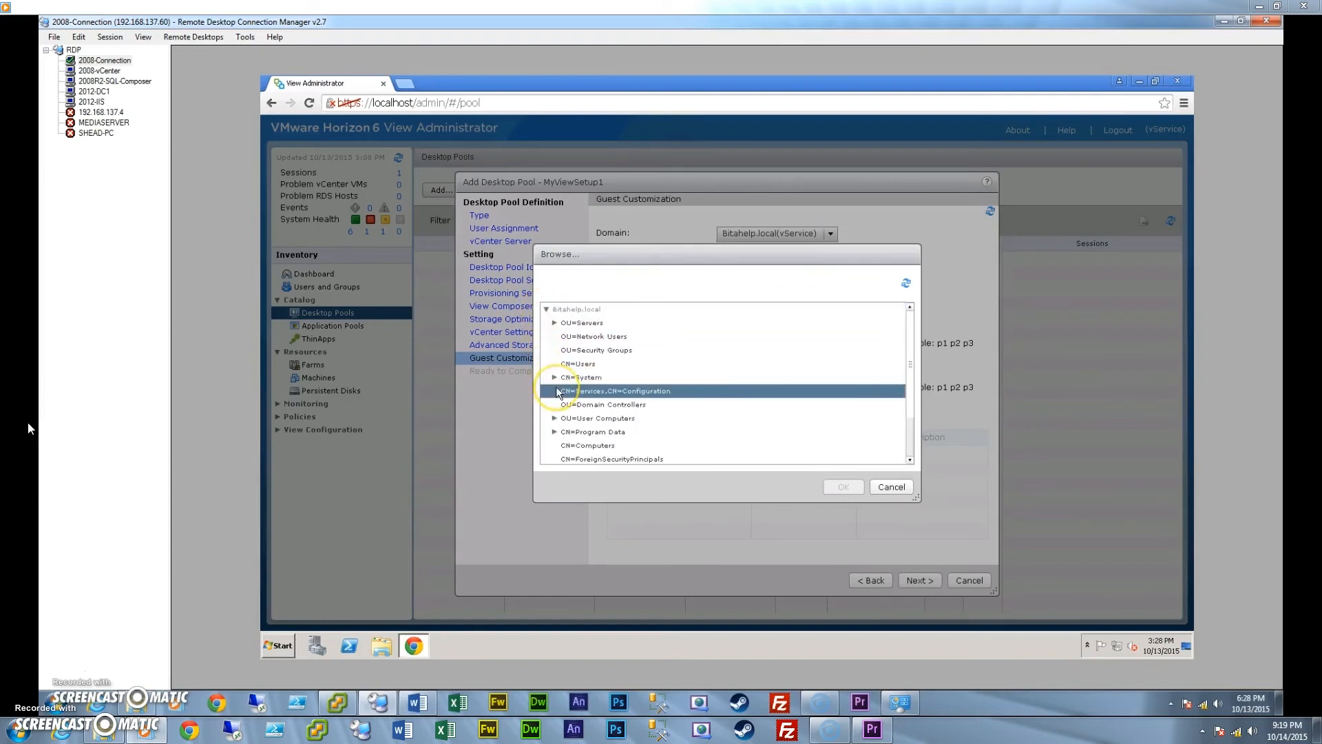
{"action": "scroll", "coordinate": [557, 393], "scroll_direction": "down", "scroll_amount": 1}
{"action": "left_click", "coordinate": [581, 418]}
{"action": "left_click", "coordinate": [580, 455]}
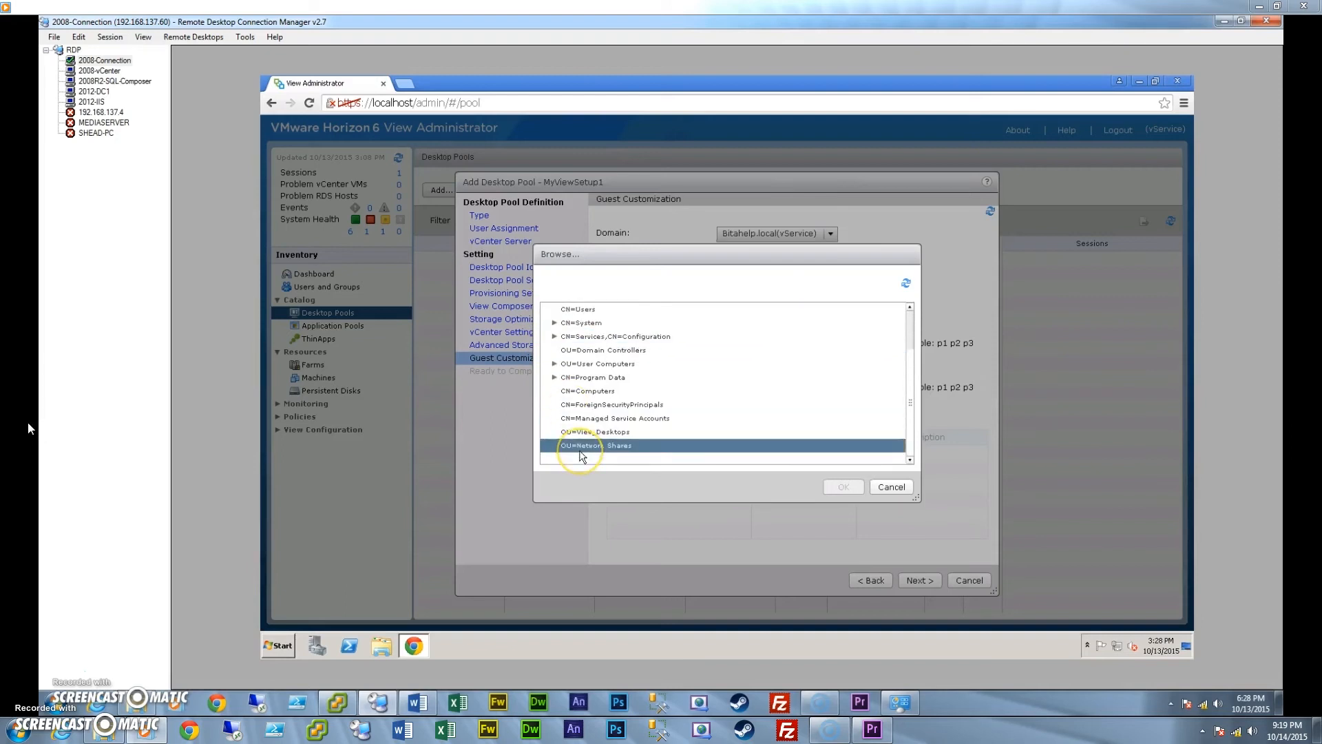
{"action": "left_click", "coordinate": [582, 432]}
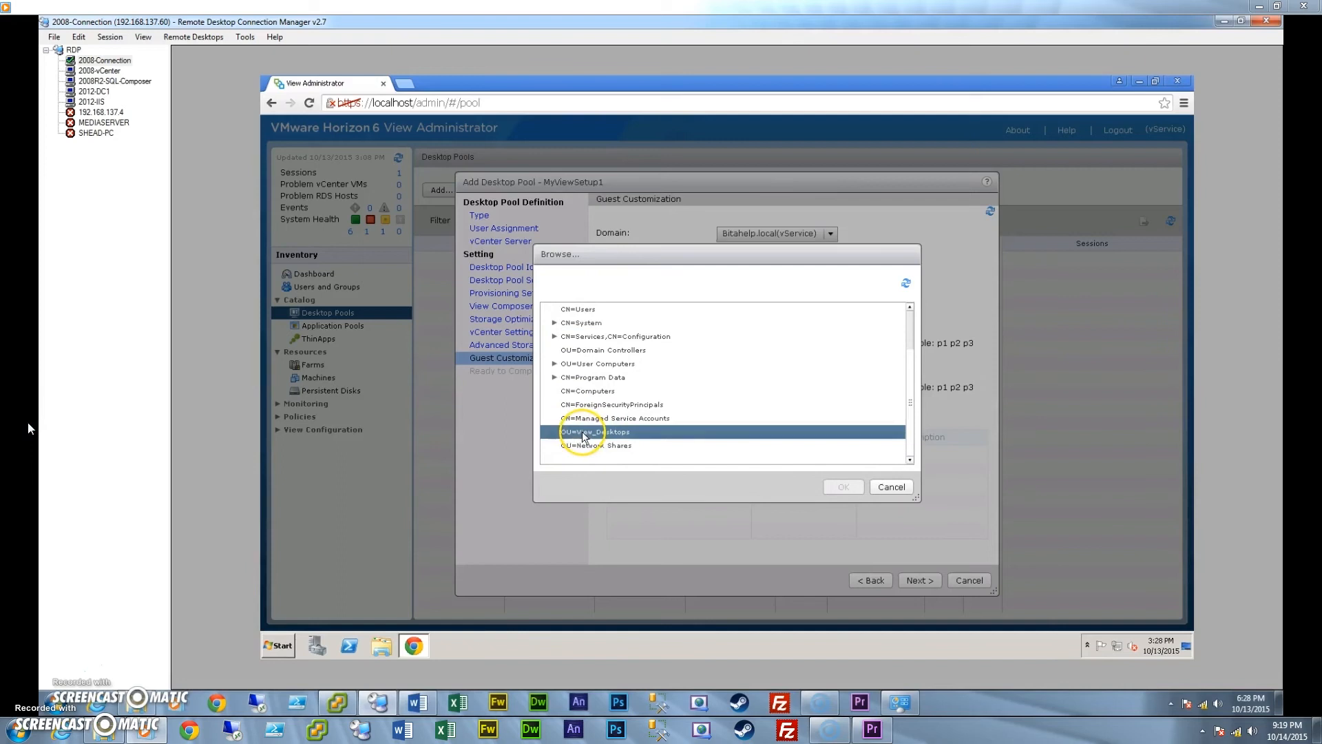
{"action": "left_click", "coordinate": [844, 487]}
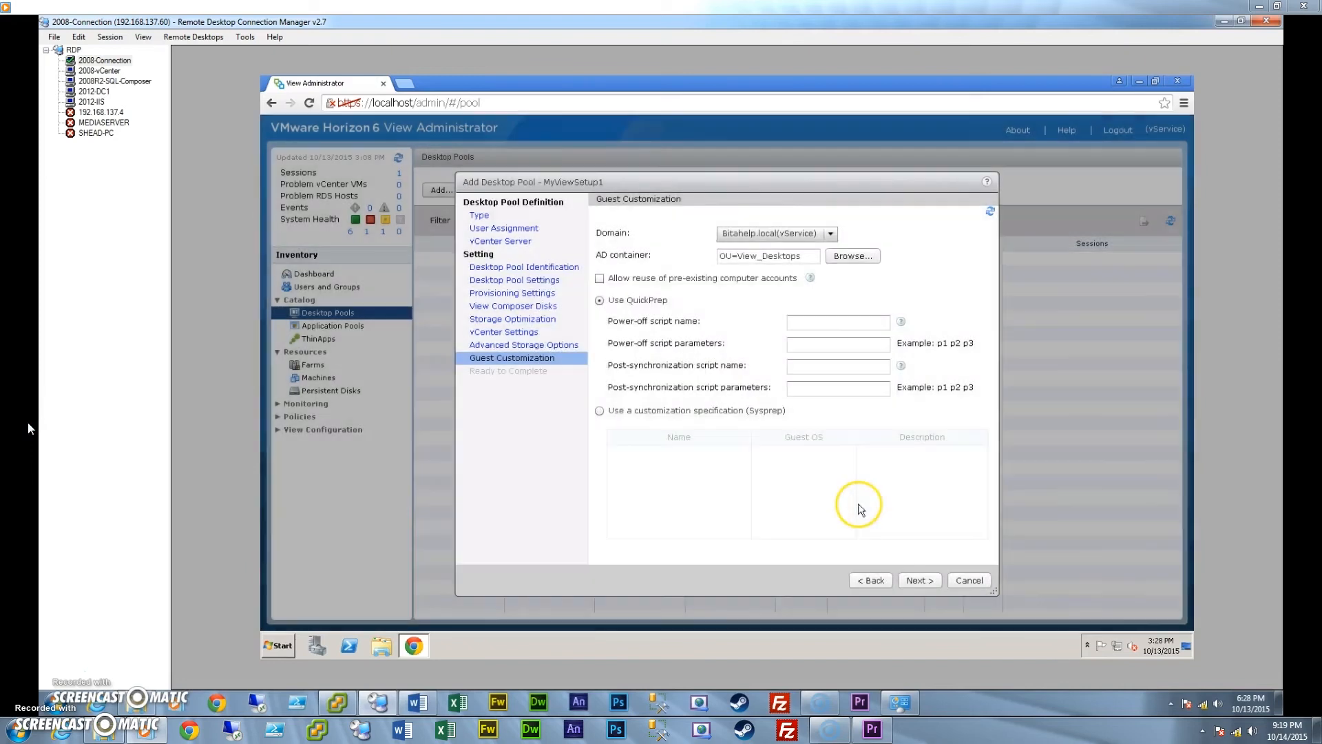
{"action": "left_click", "coordinate": [915, 582]}
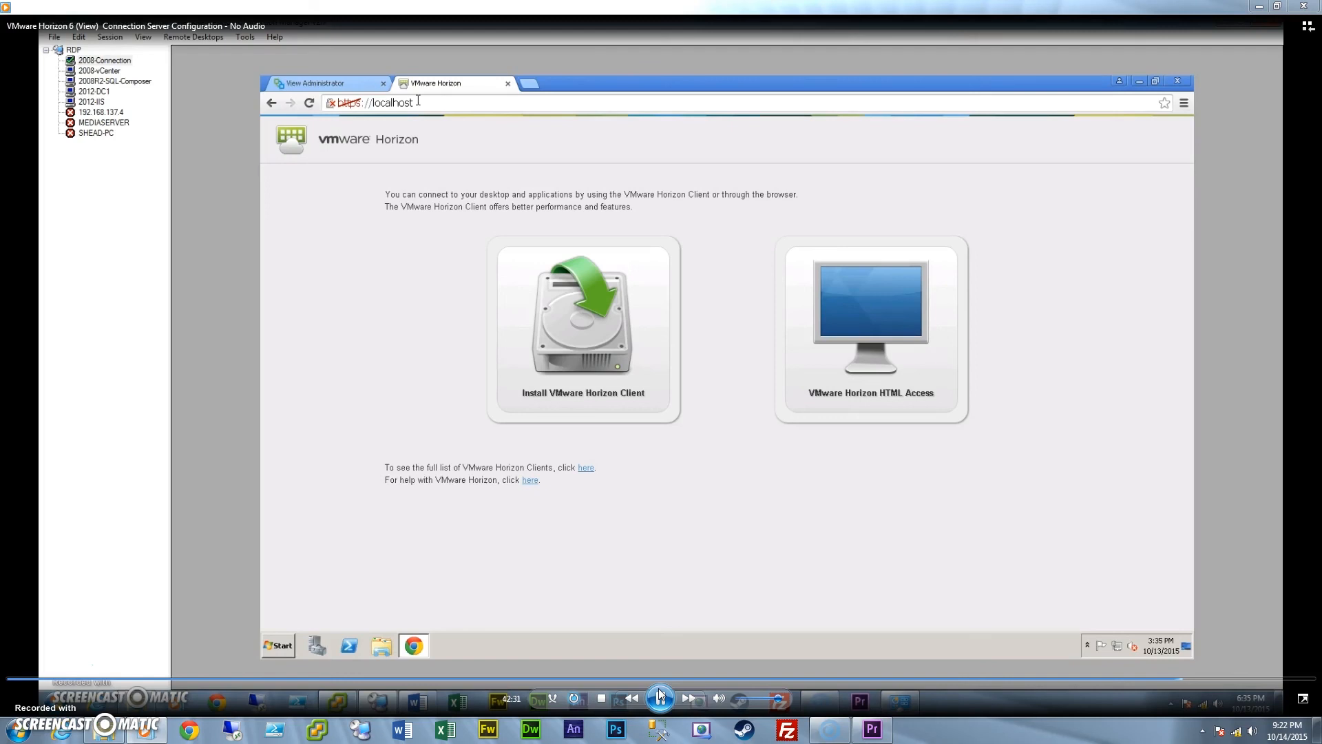
{"action": "left_click", "coordinate": [308, 84]}
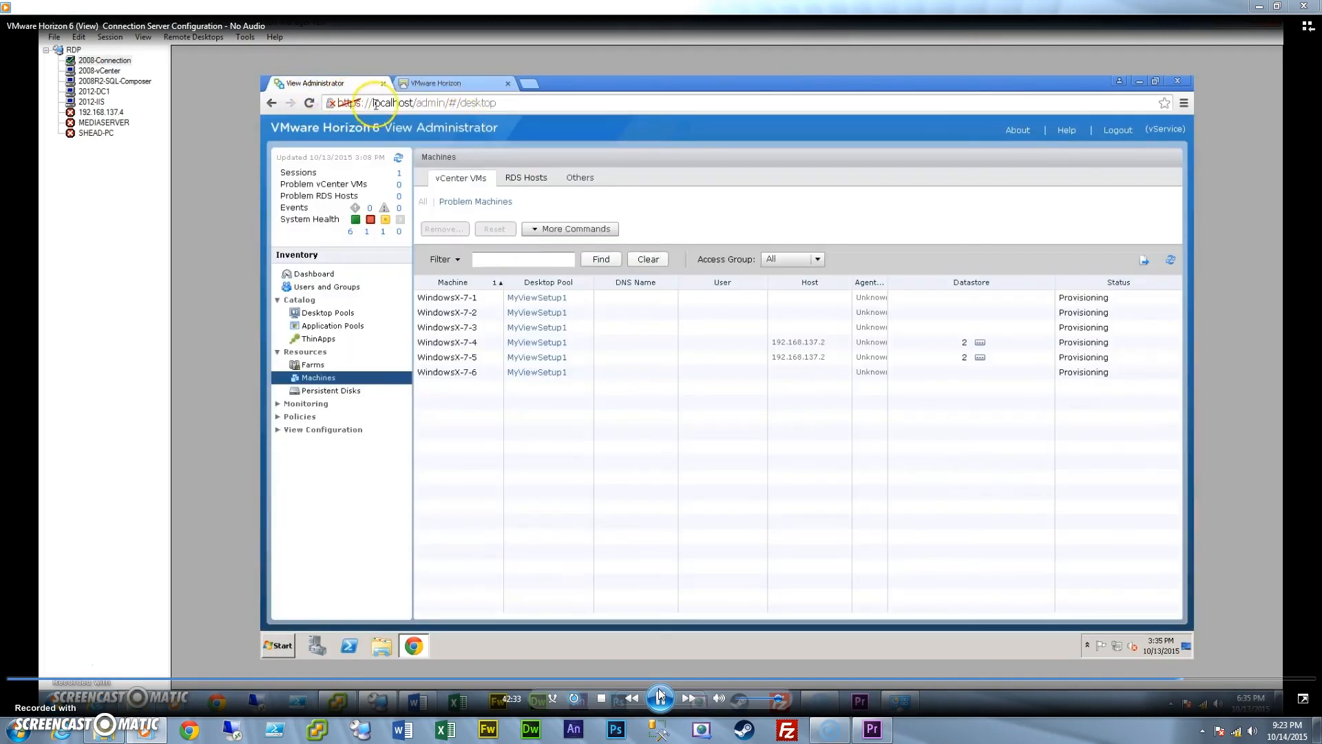
{"action": "left_click", "coordinate": [551, 110]}
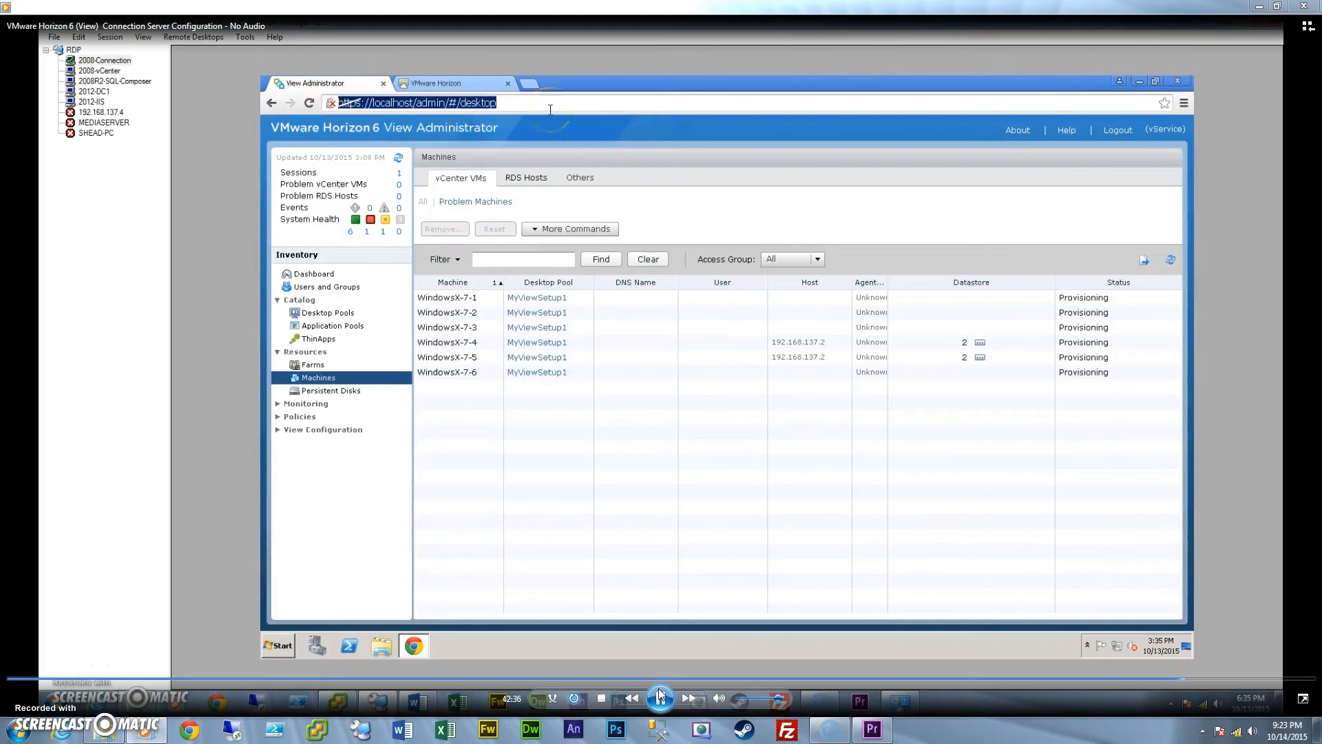
{"action": "left_click", "coordinate": [441, 84]}
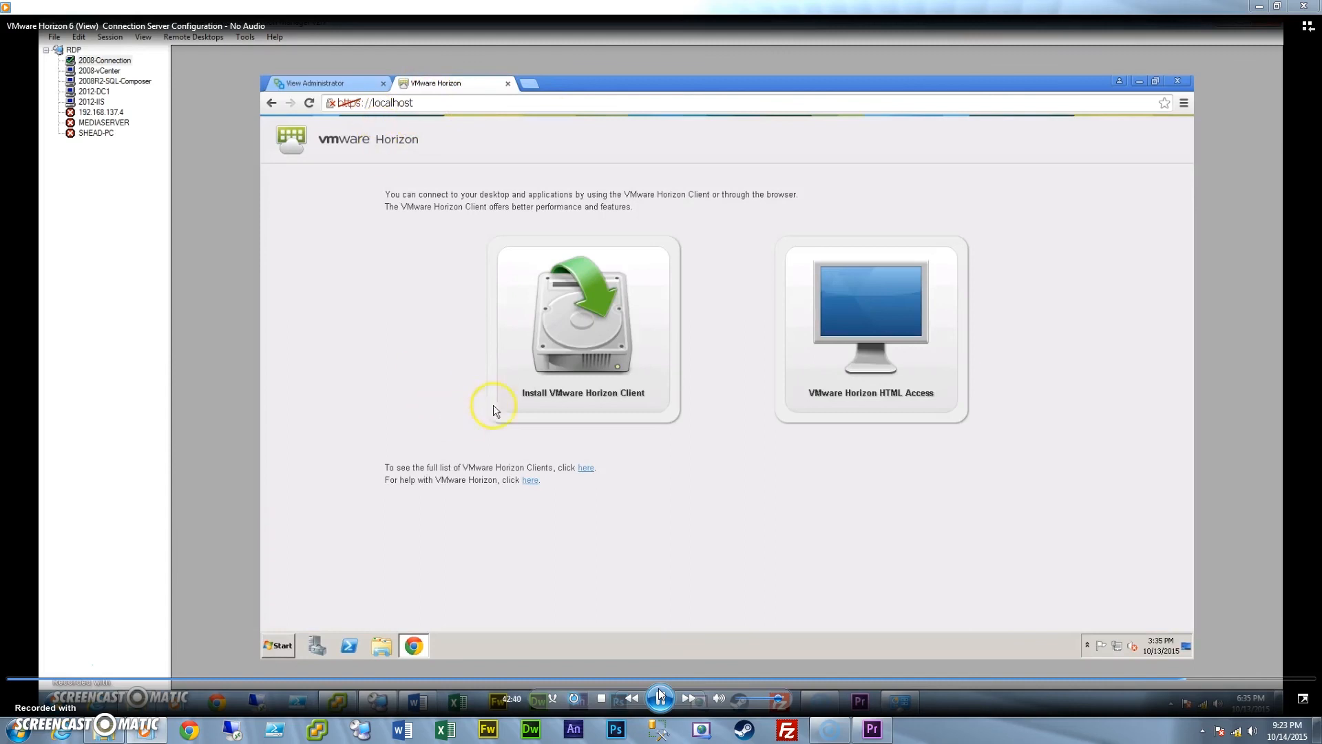